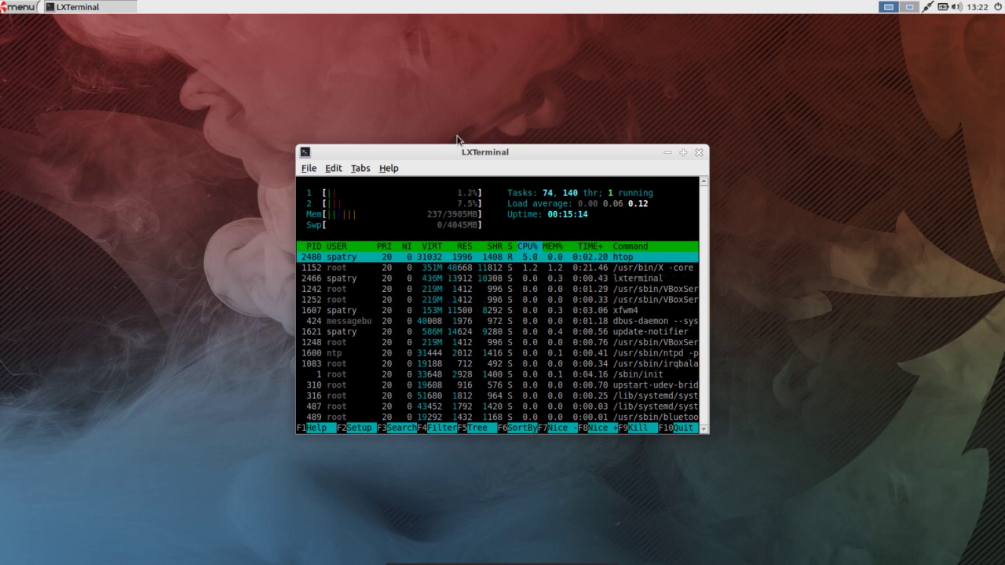
- Close the terminal running htop, and view the session logout options without ending the session
left_click(698, 153)
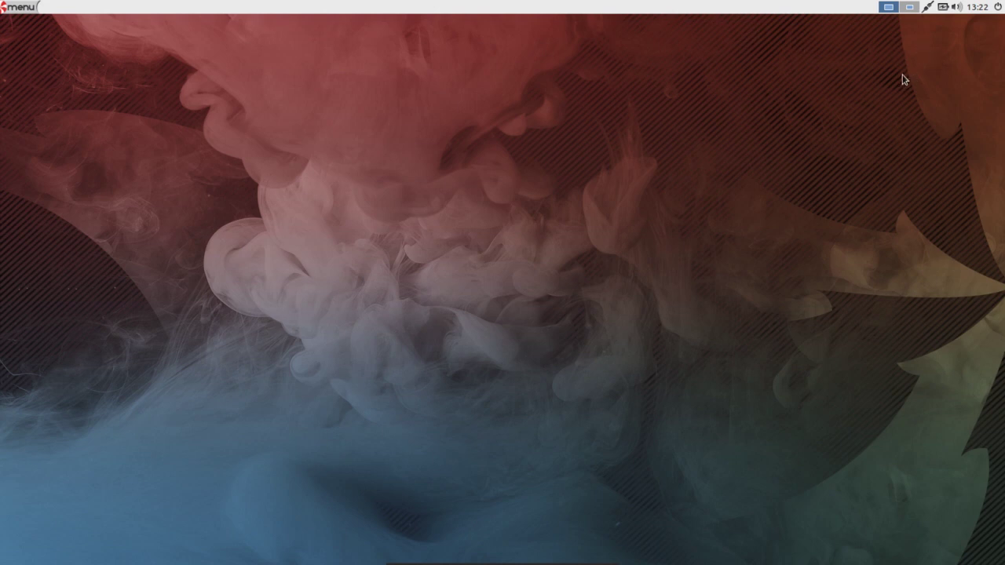
left_click(988, 6)
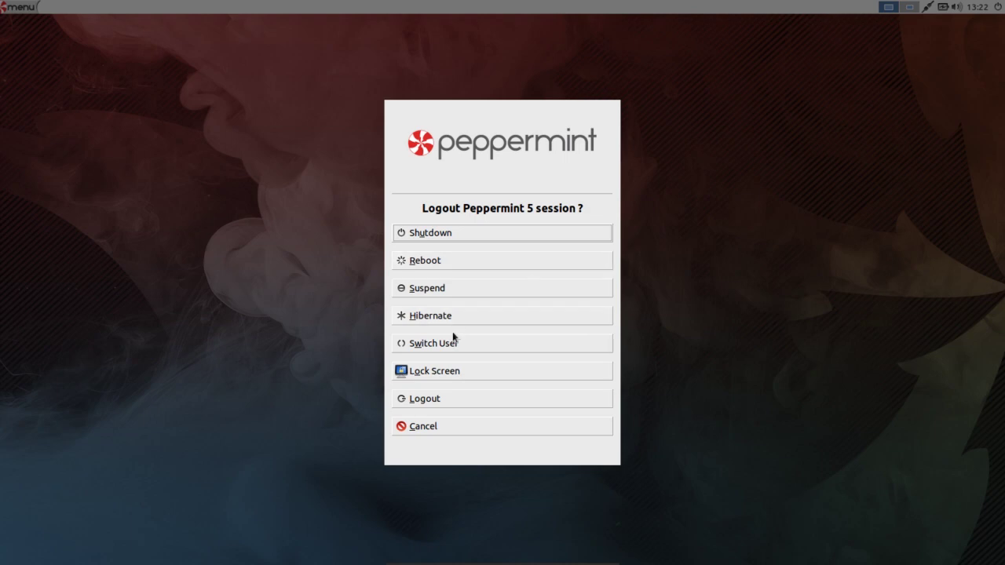
left_click(415, 426)
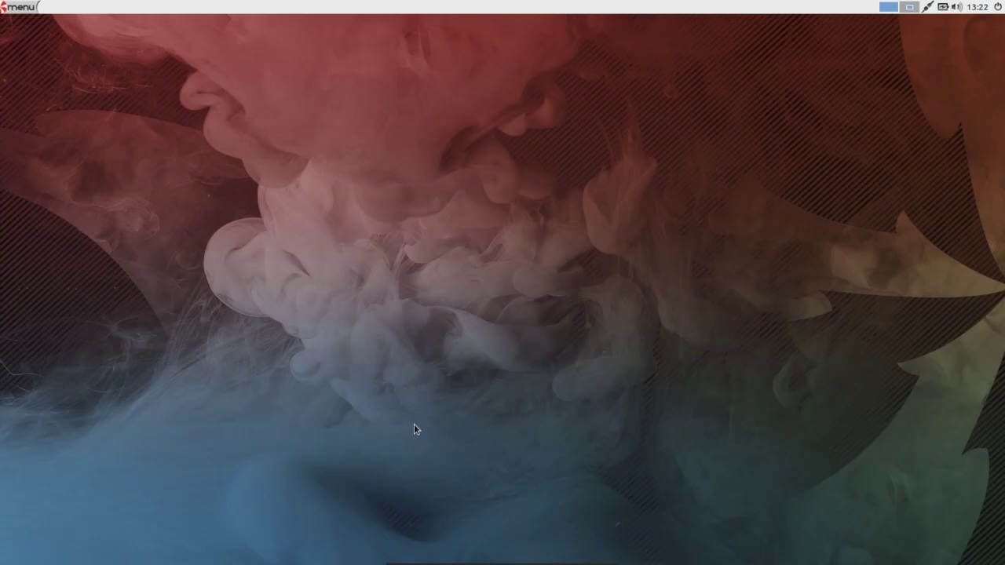
- Check the clock's calendar, close it, and look at the battery indicator
left_click(970, 9)
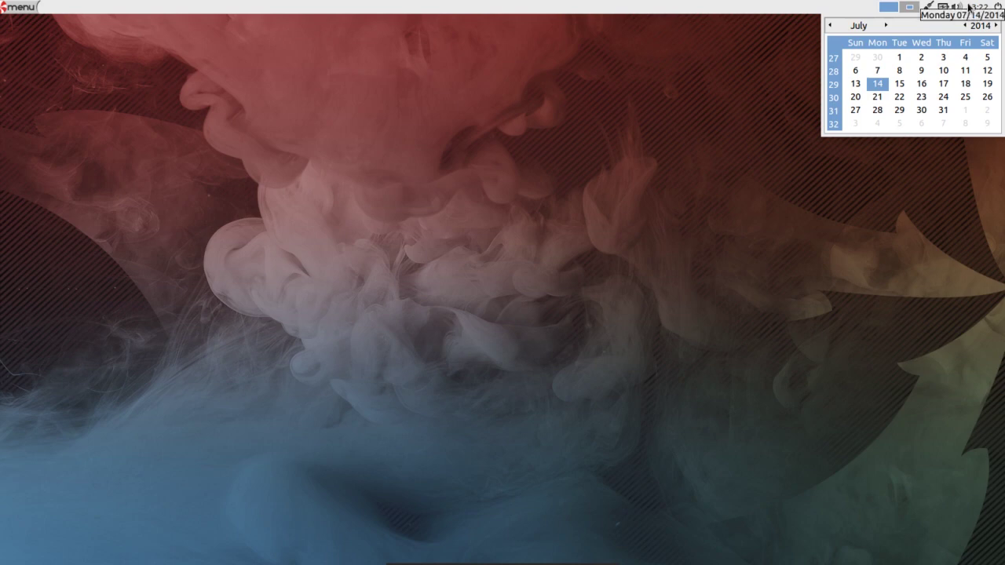
left_click(974, 11)
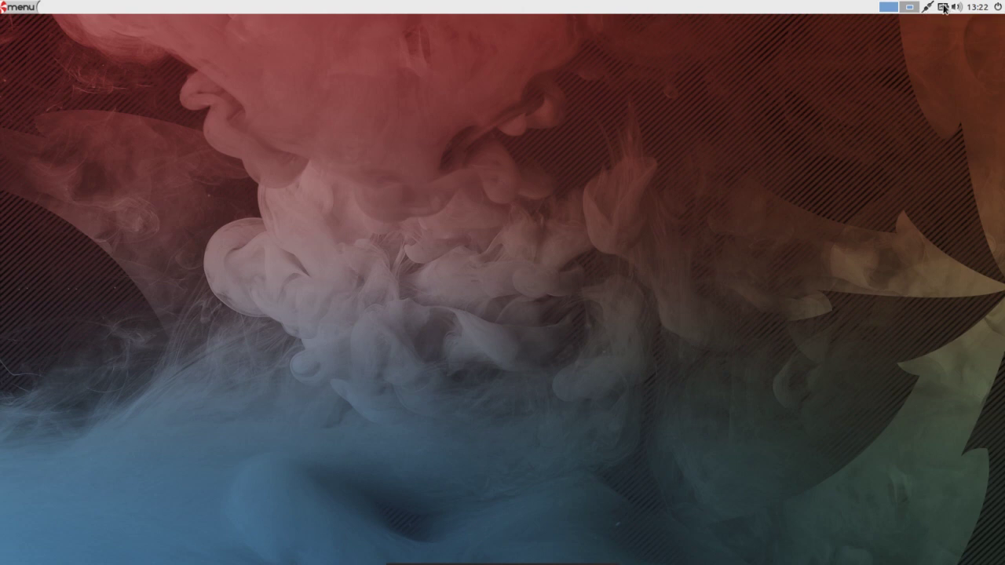
mouse_move(946, 8)
- Open the Disks utility, examine the hard disk's details and volumes, and close it
left_click(35, 7)
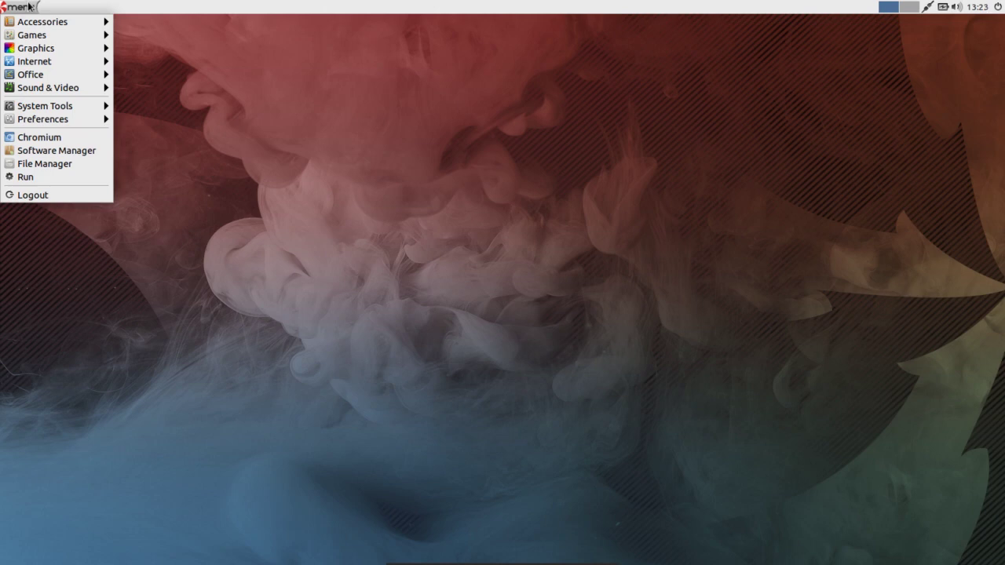
mouse_move(45, 23)
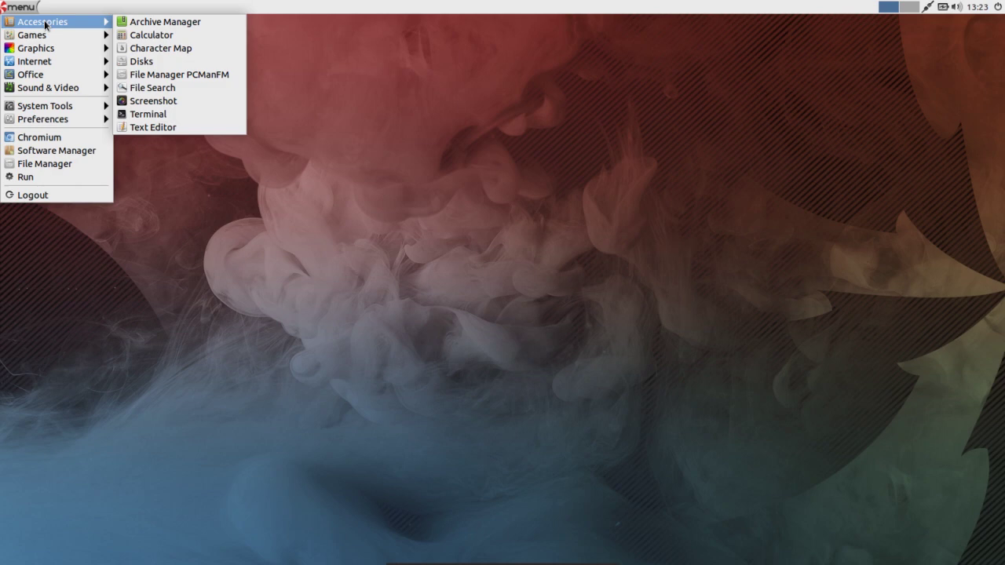
left_click(142, 63)
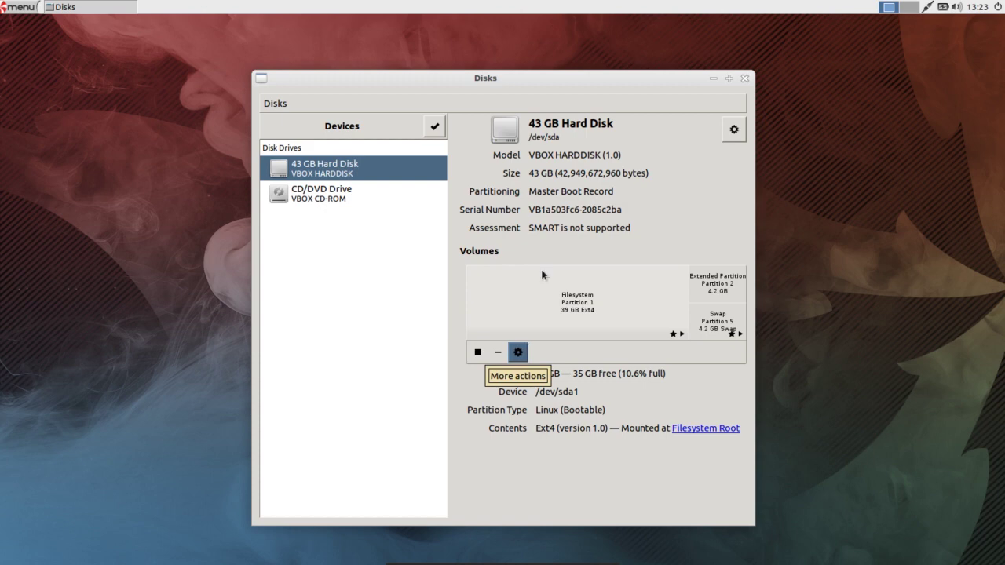
left_click(743, 79)
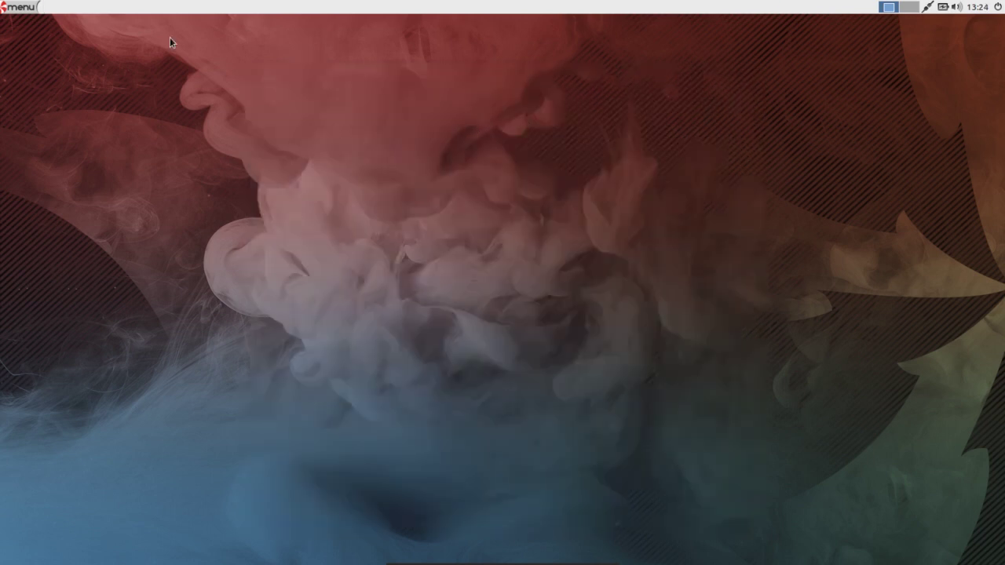
- Open the home folder in the PCManFM file manager
left_click(13, 11)
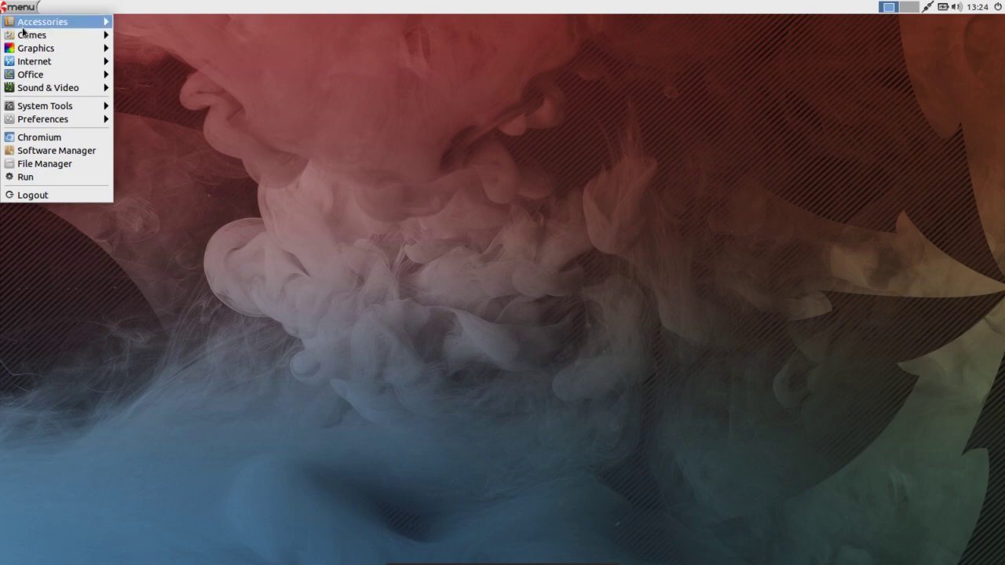
mouse_move(40, 34)
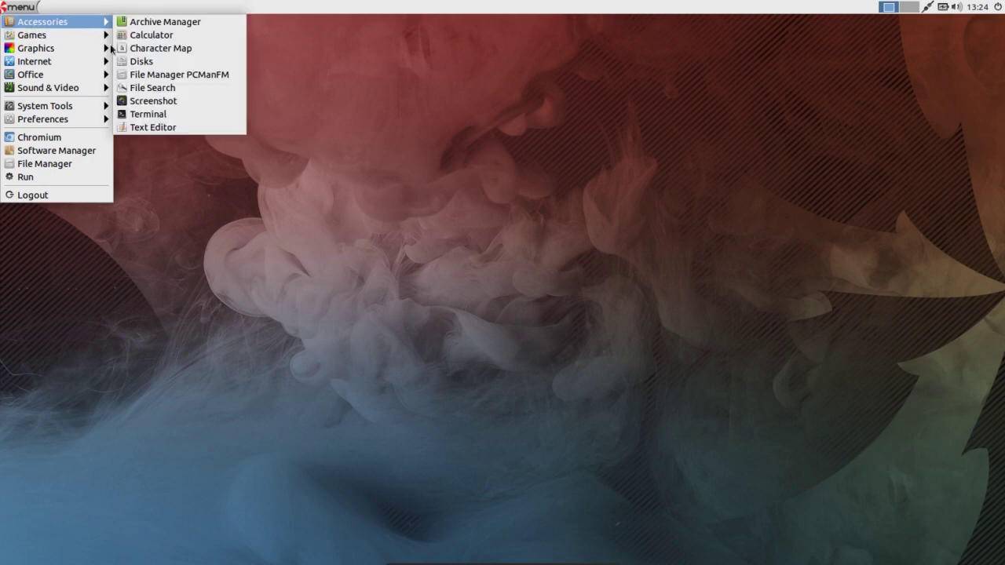
left_click(140, 75)
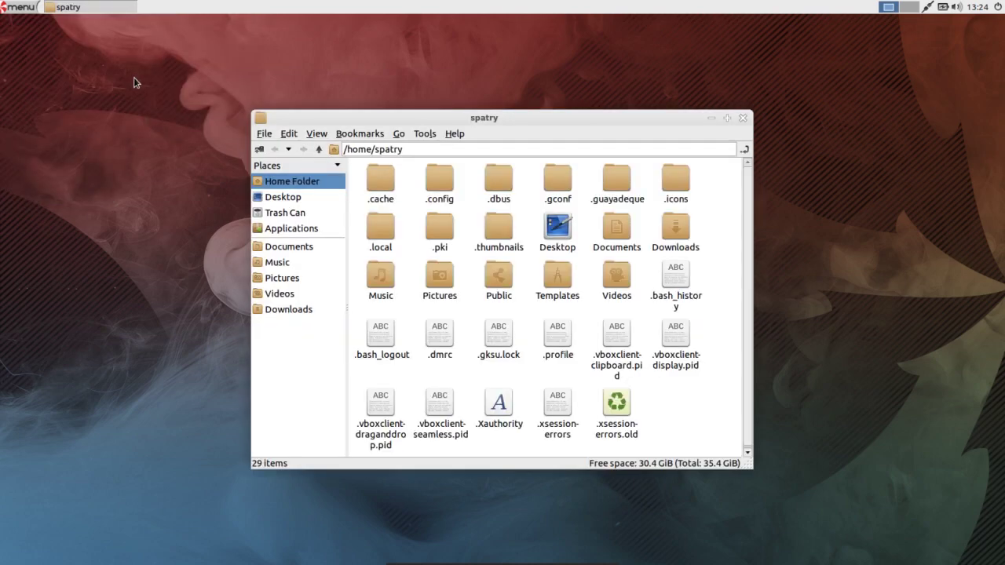
- Look through the installed games and graphics applications, and launch Editor by pixlr
left_click(17, 8)
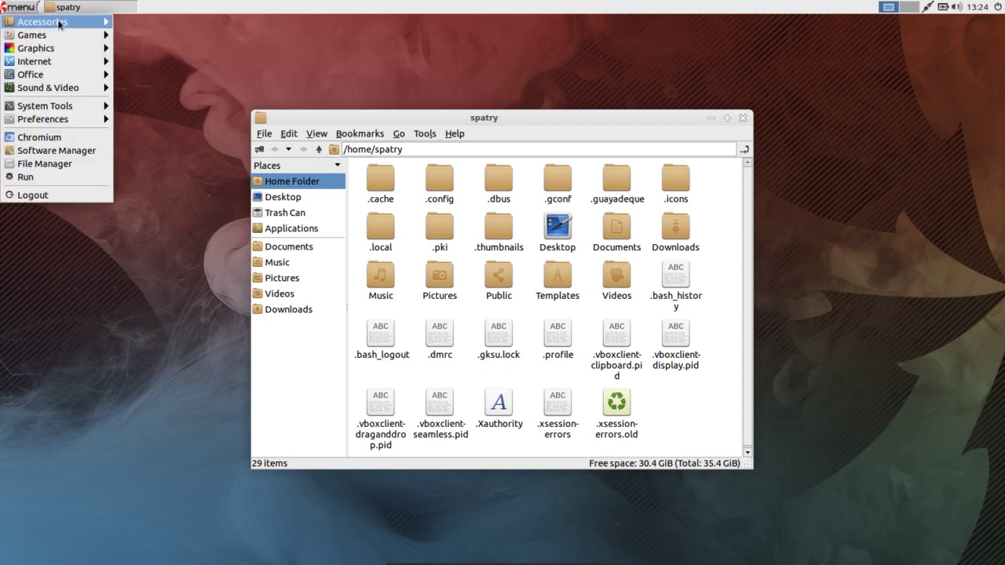
mouse_move(87, 28)
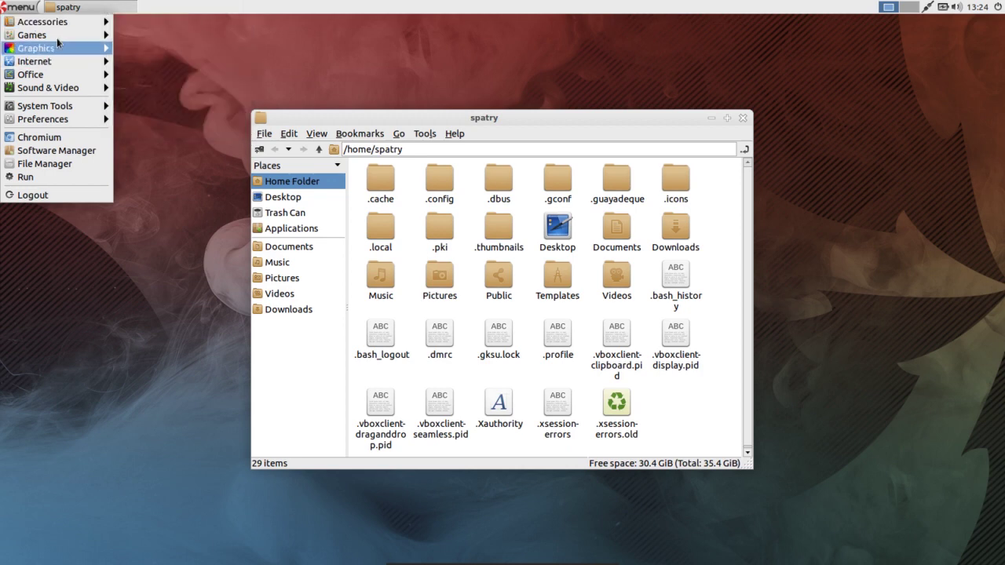
mouse_move(58, 37)
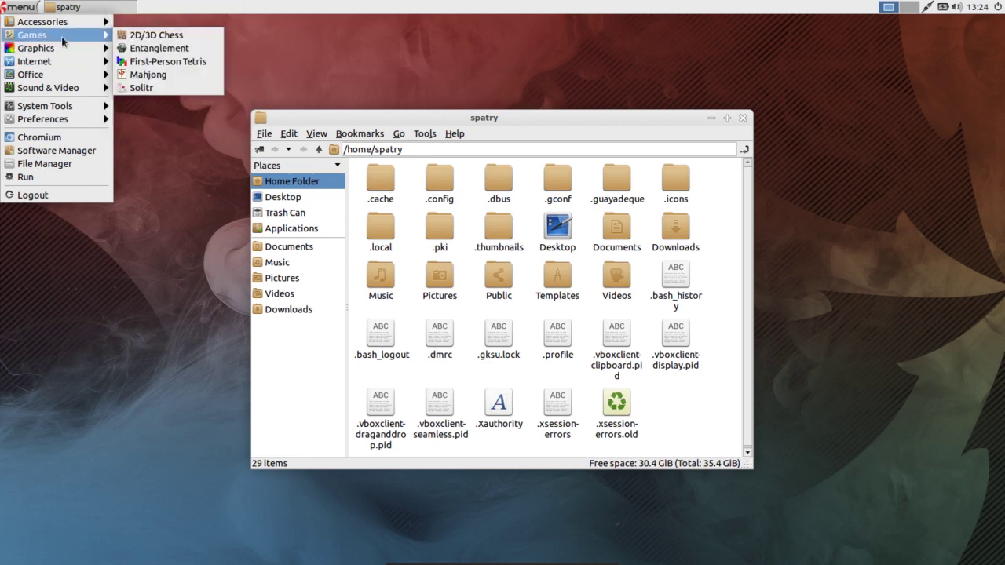
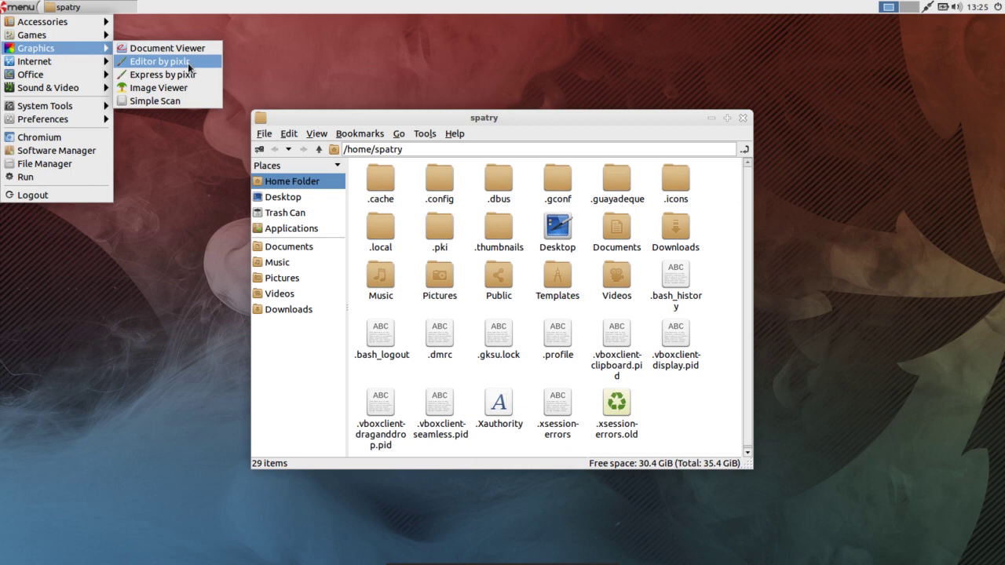
left_click(186, 64)
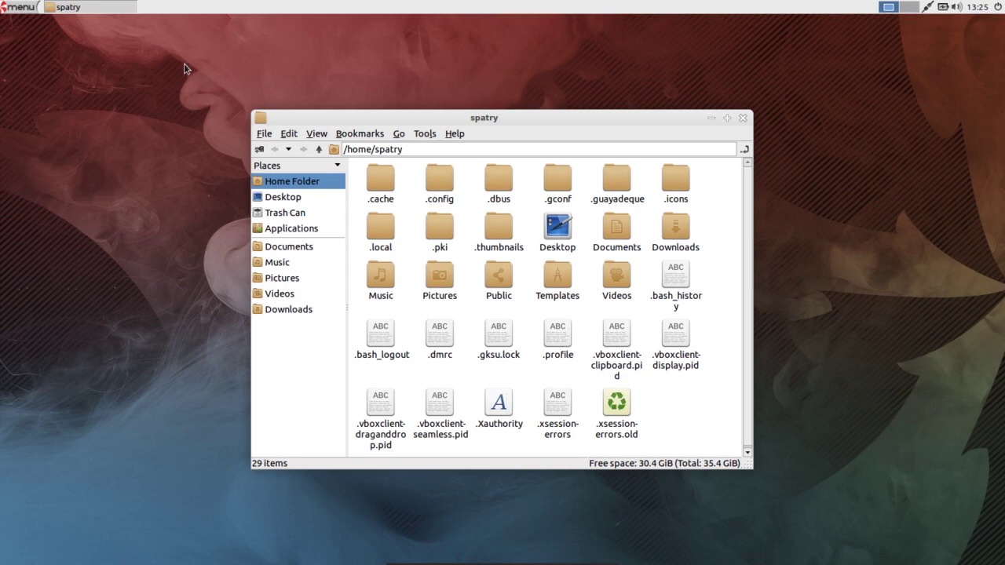
- Close the file manager window, and view the Pixlr editor's start options in mid-desktop before closing it
left_click(741, 119)
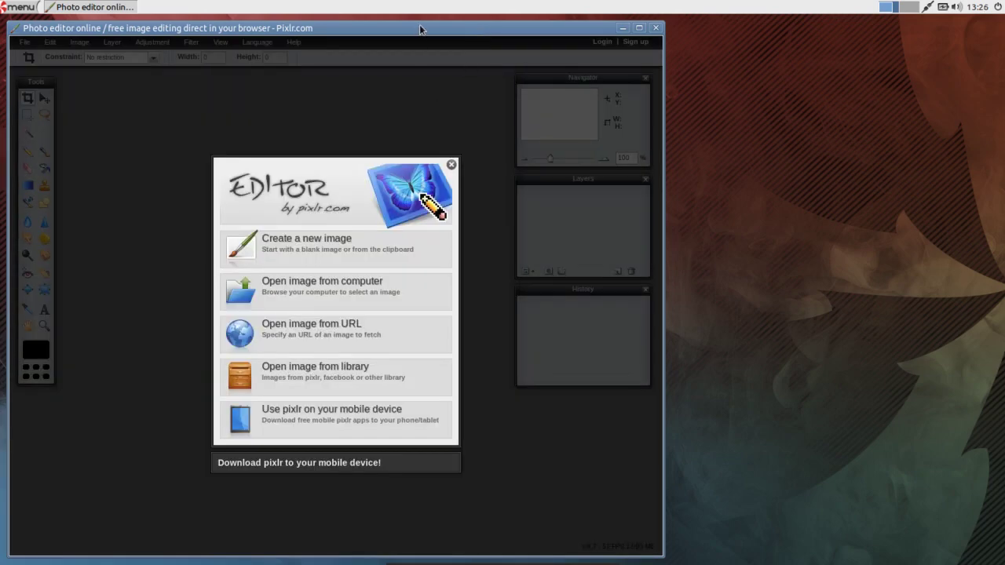
left_click_drag(420, 29, 553, 19)
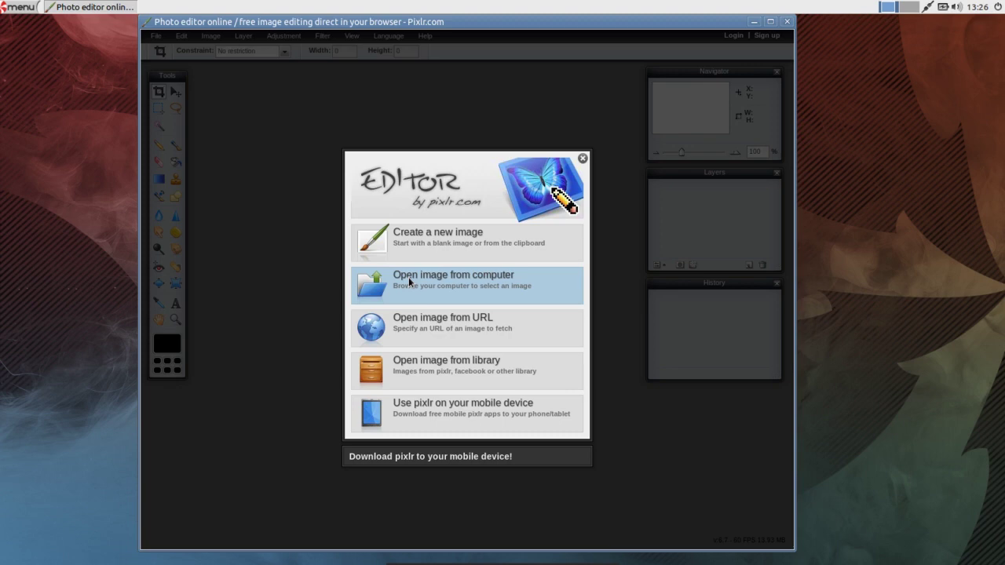
left_click(788, 23)
- Open the Ice SSB manager, examine its web app fields and menu category choices, and close it without creating an application
left_click(19, 11)
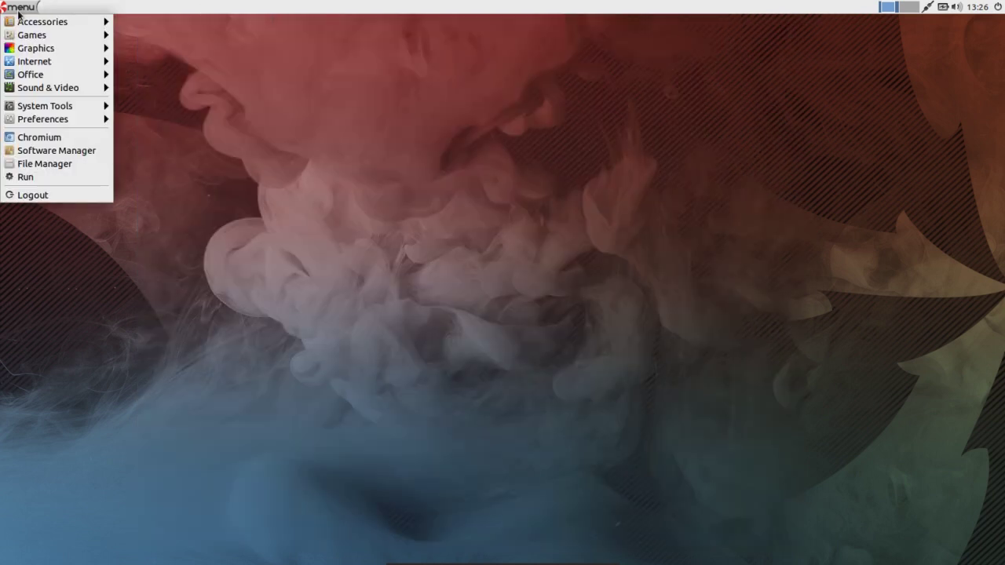
mouse_move(37, 66)
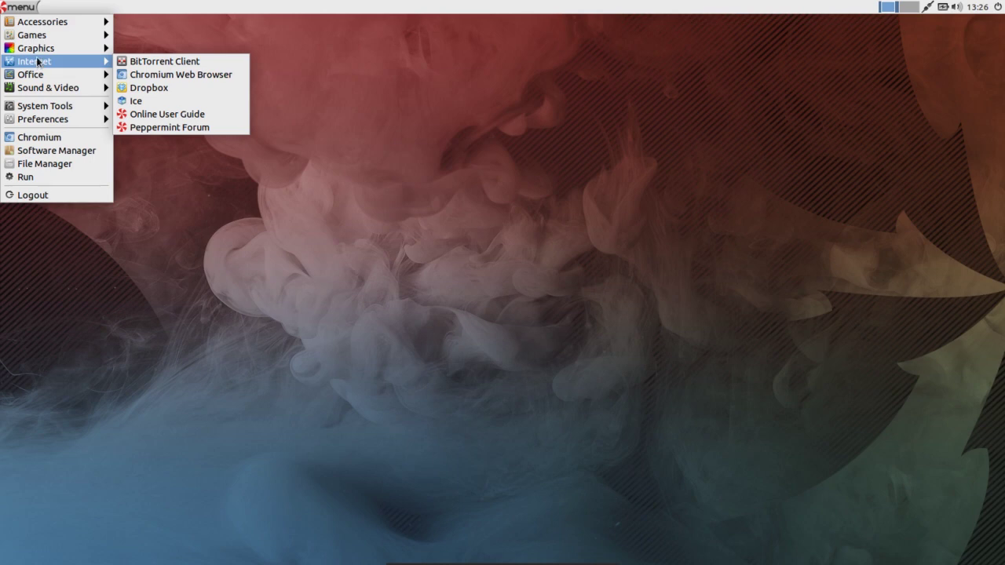
left_click(151, 102)
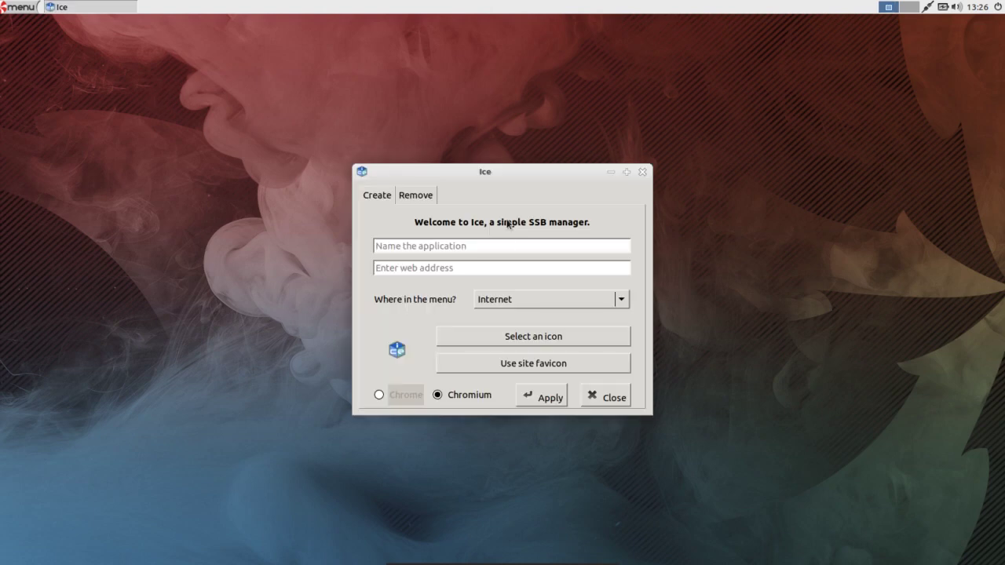
left_click(408, 265)
left_click(607, 301)
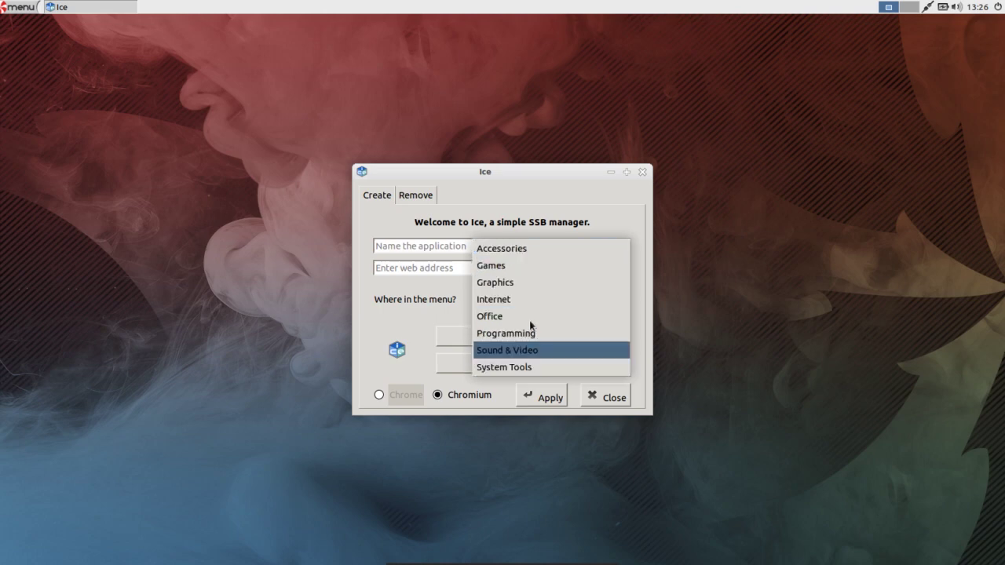
left_click(424, 303)
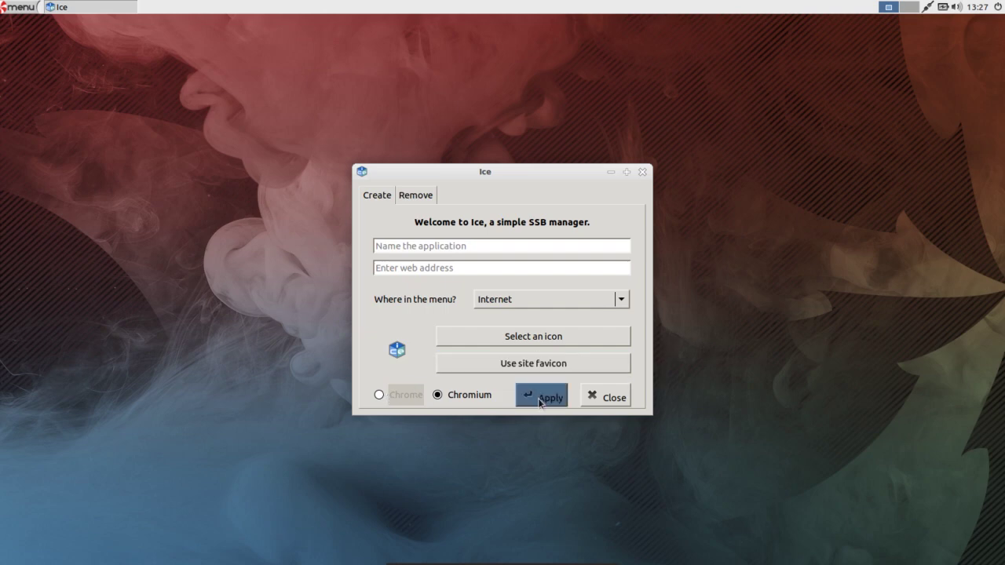
left_click(591, 395)
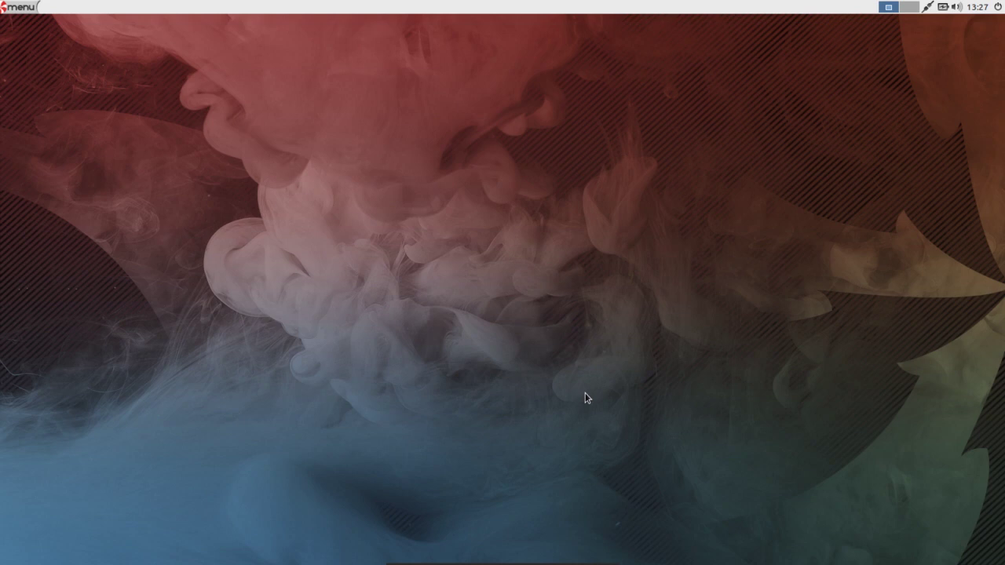
- Open the Software Manager by authorising with the account password, view its About information, and close it
left_click(14, 10)
mouse_move(27, 61)
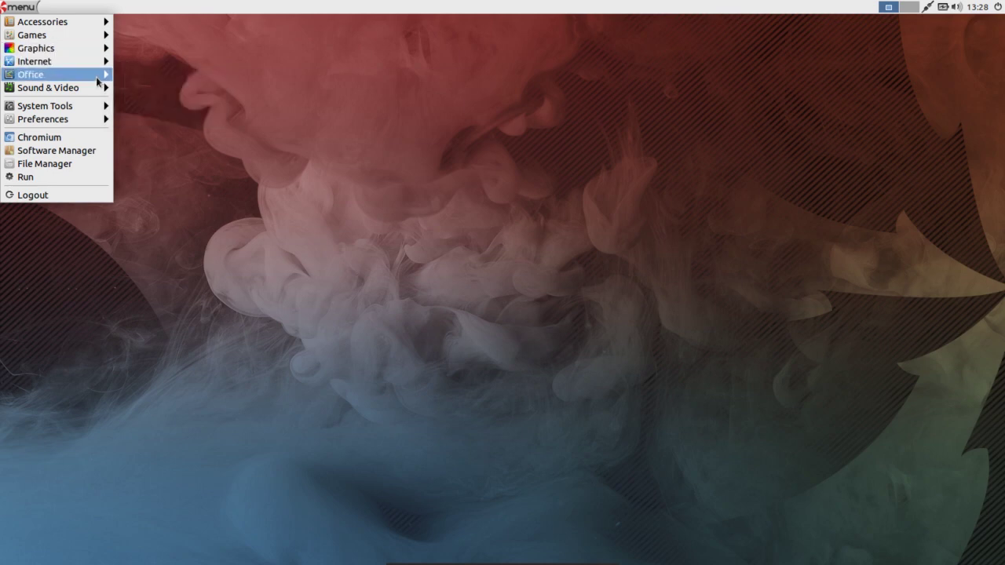
mouse_move(97, 88)
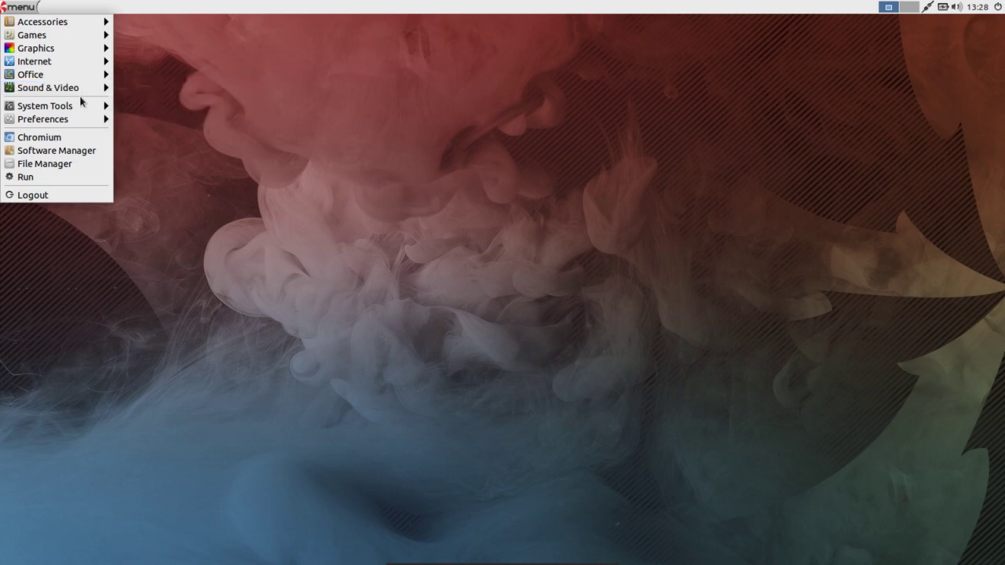
mouse_move(76, 105)
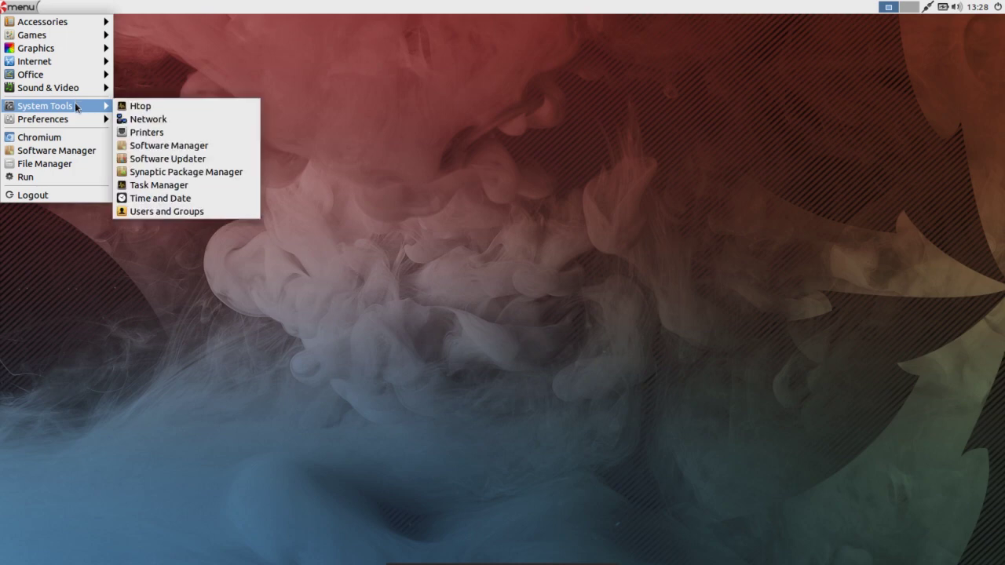
left_click(197, 147)
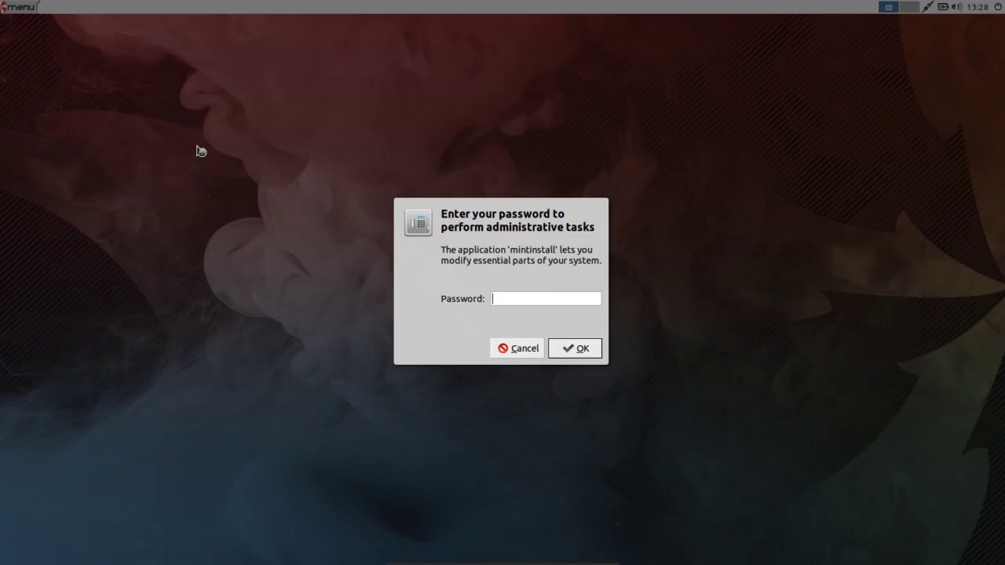
type("**")
key("Return")
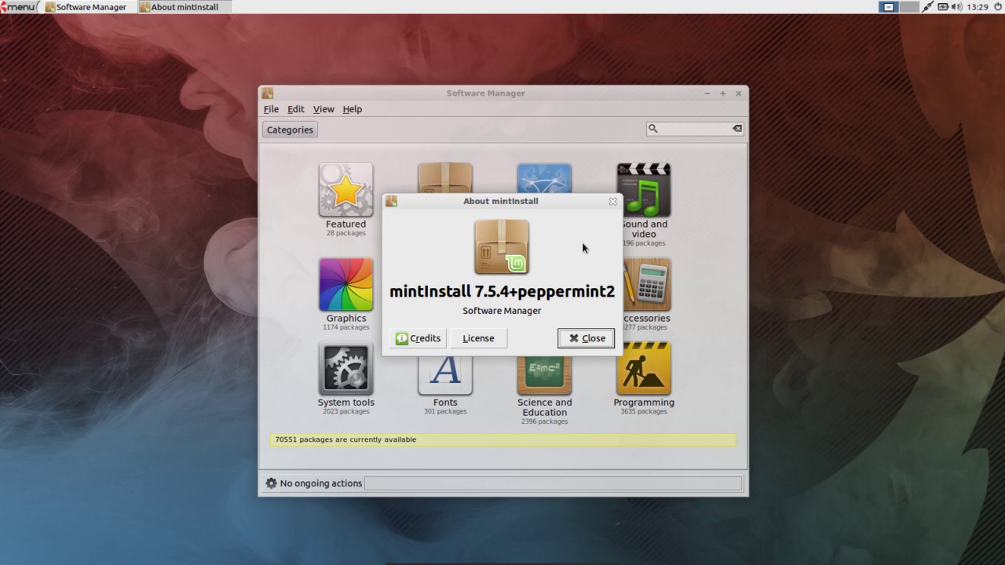
left_click(593, 339)
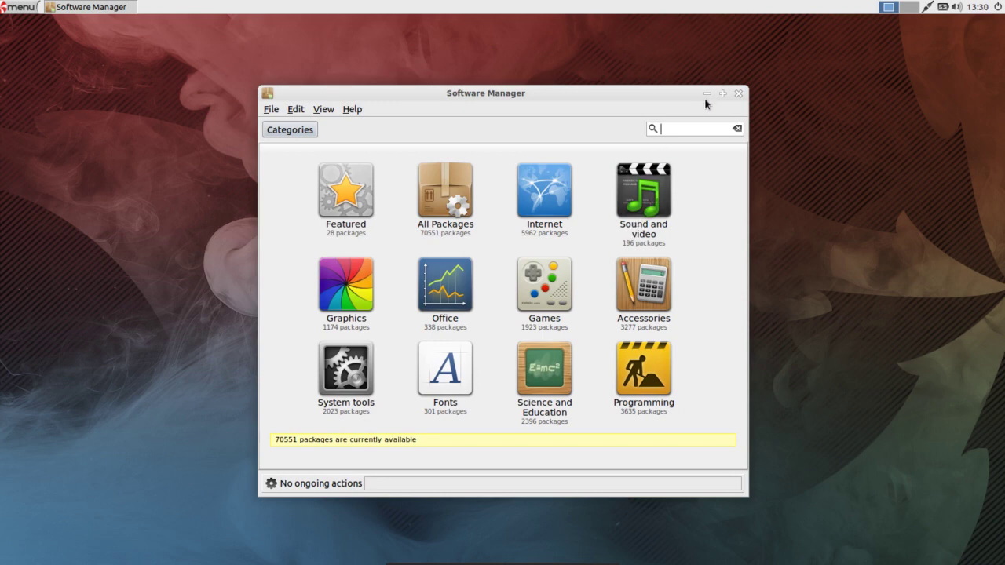
left_click(738, 93)
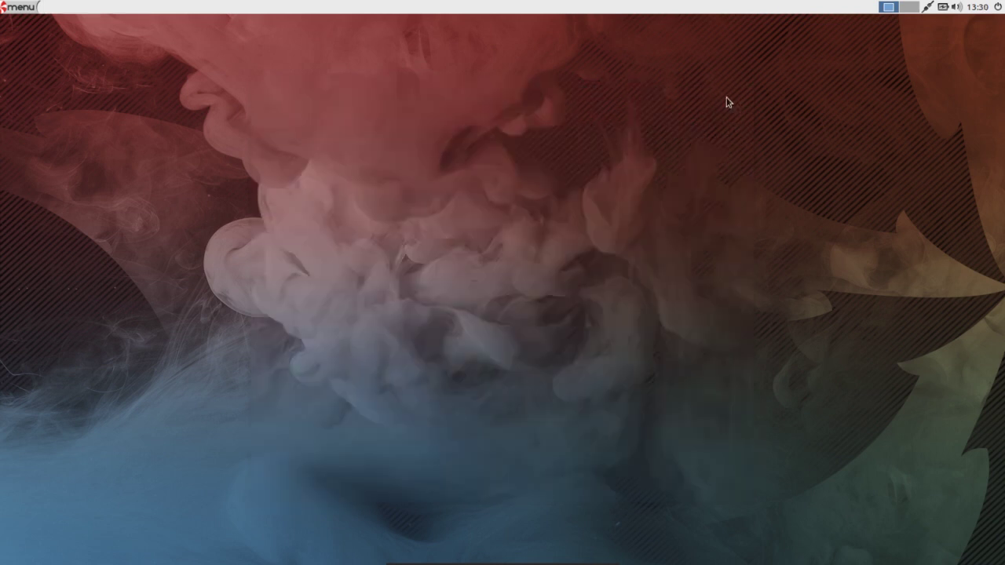
- Open the Customize Look and Feel settings to view the available widget styles
left_click(5, 7)
mouse_move(44, 108)
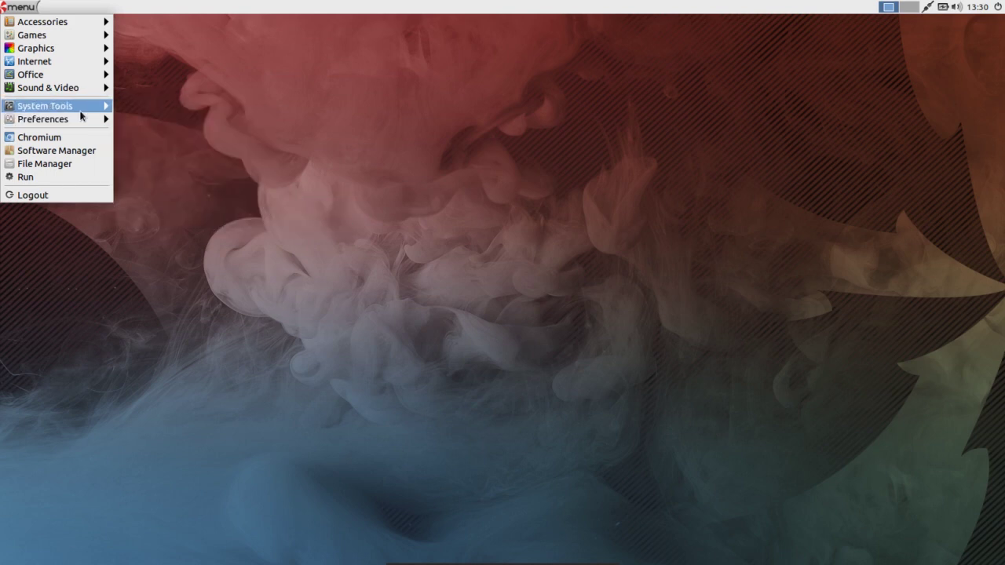
mouse_move(87, 119)
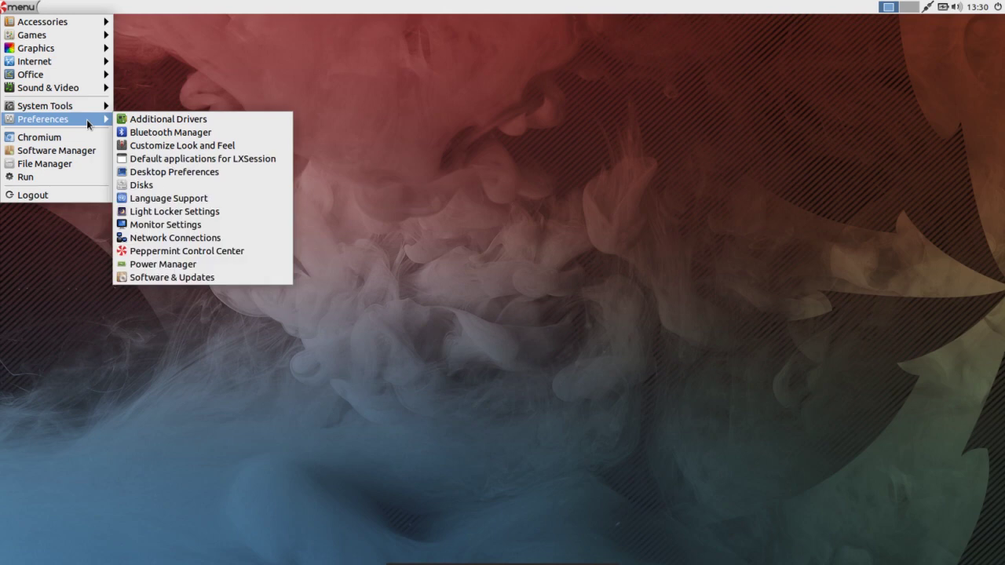
left_click(167, 146)
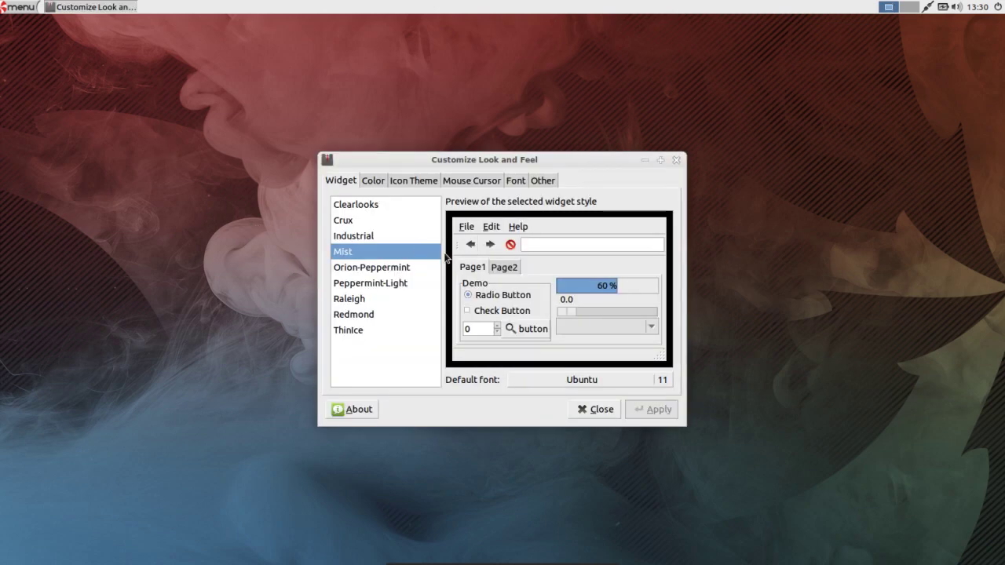
- Select the Peppermint-Light widget style and apply a customized color scheme with #55211C as the normal windows background
left_click(372, 282)
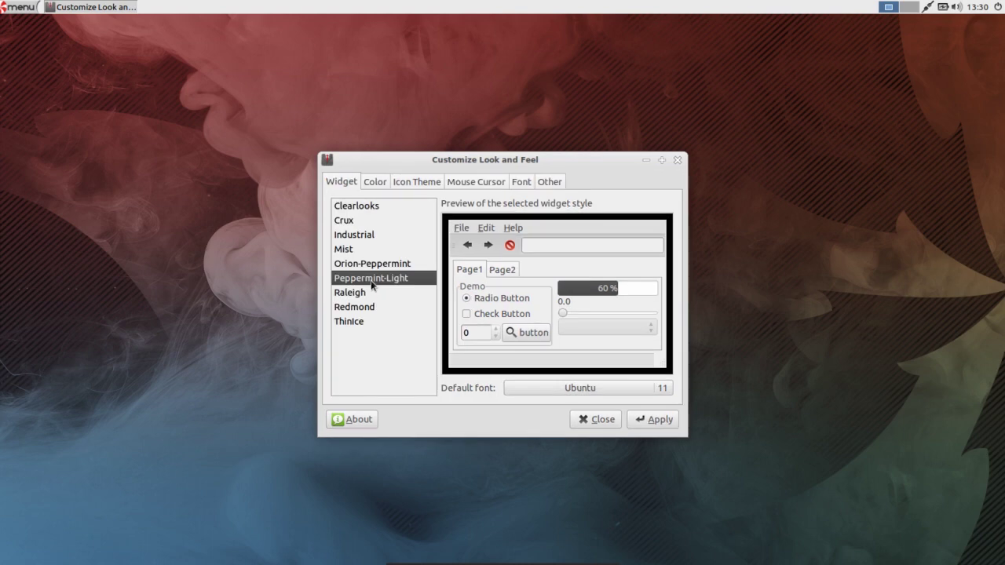
left_click(367, 182)
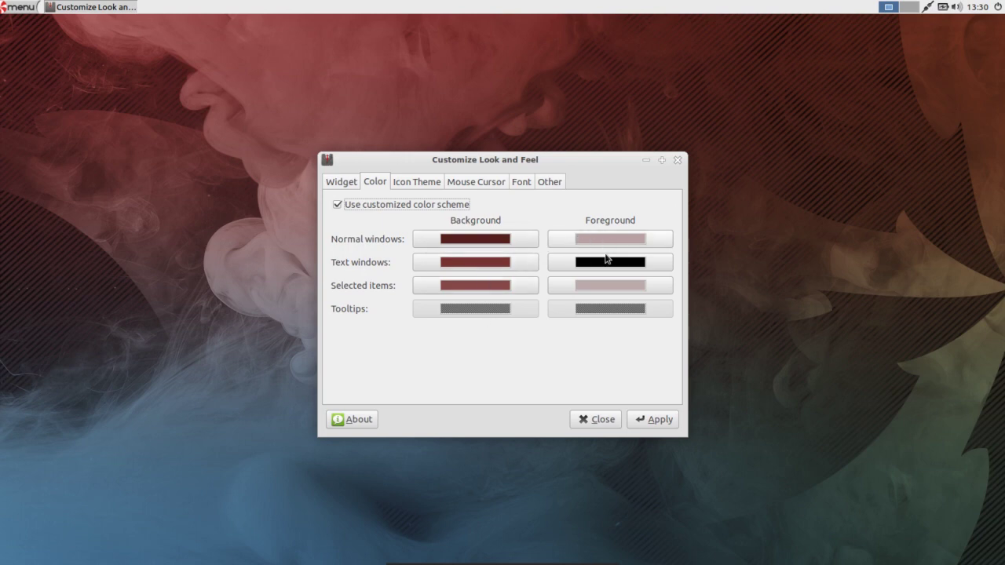
left_click(469, 247)
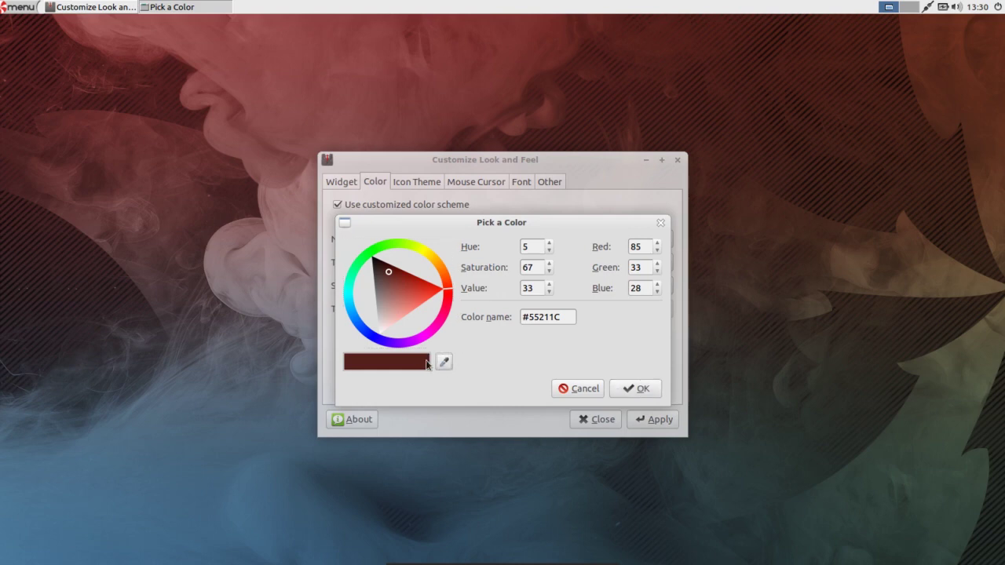
left_click(637, 388)
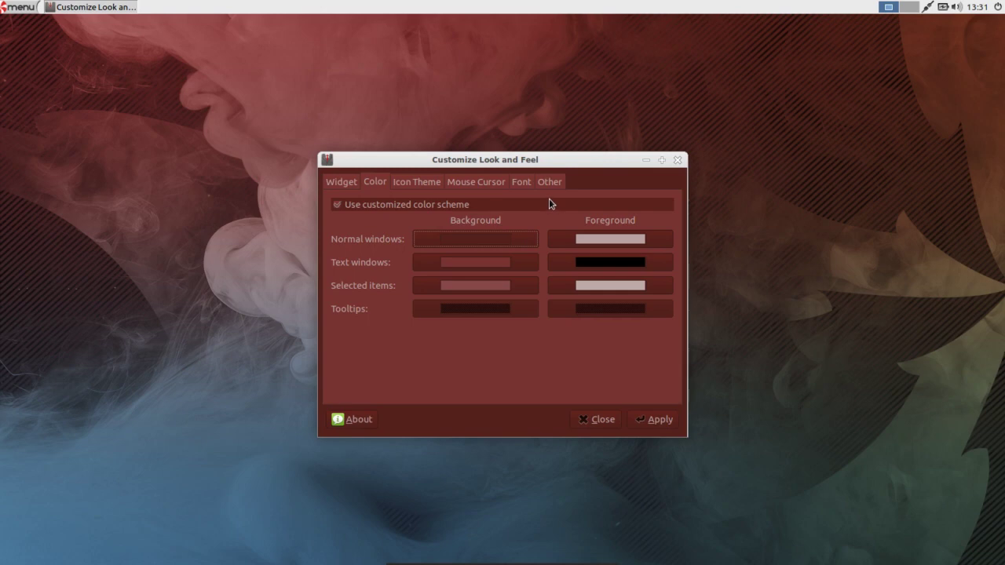
left_click(672, 423)
- Check the applied colors in a PCManFM file manager window, and close both it and the Customize Look and Feel settings
left_click(18, 9)
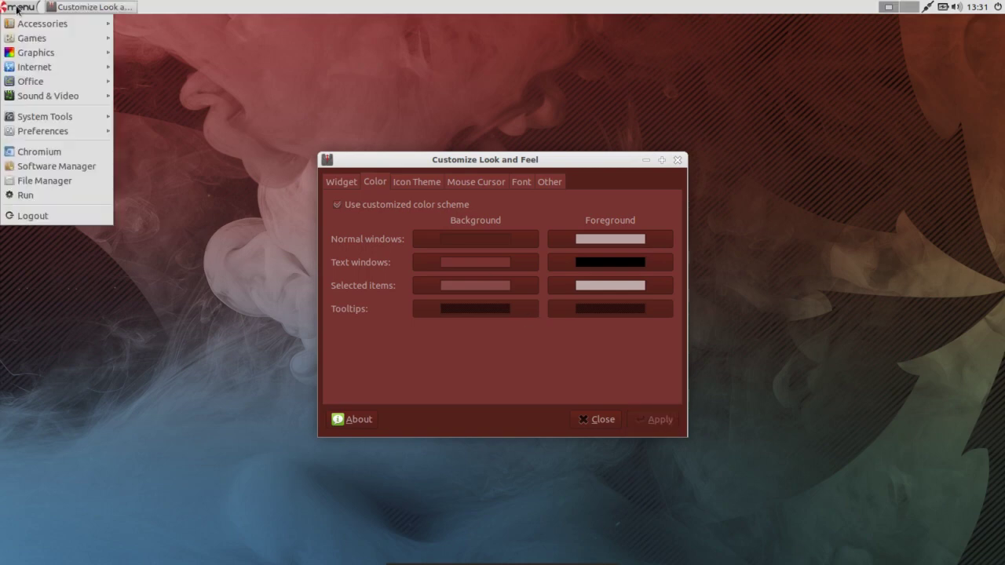
mouse_move(44, 26)
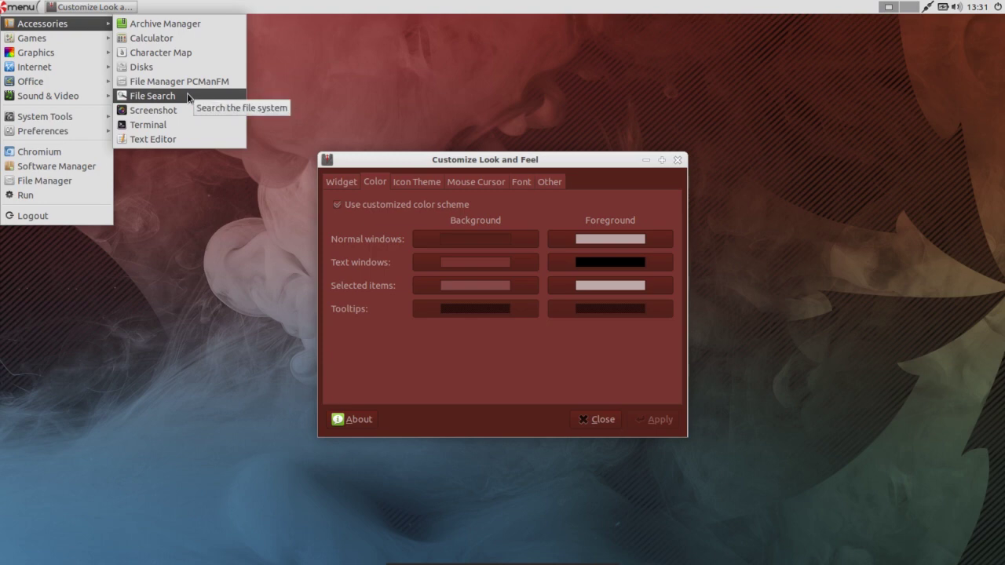
left_click(169, 77)
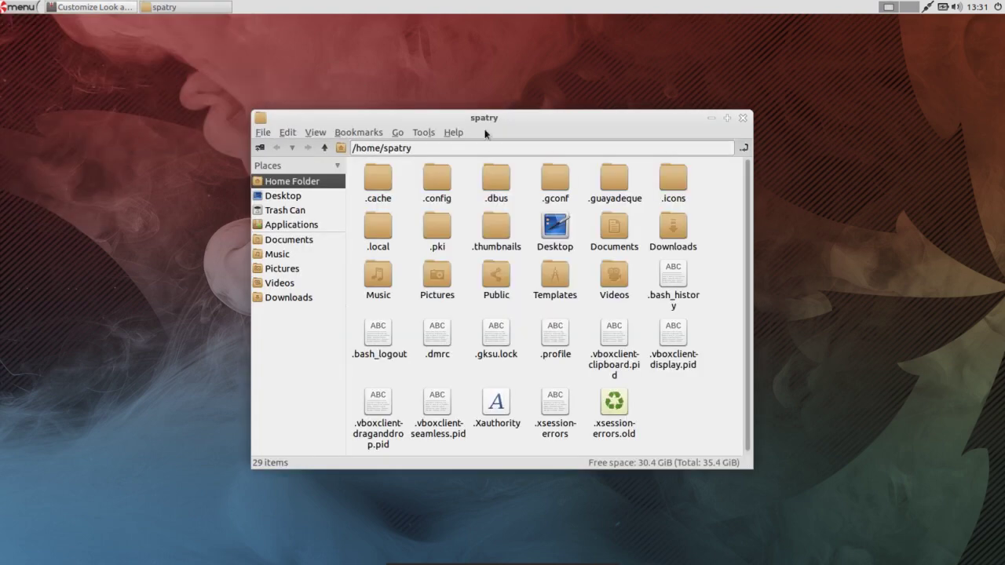
left_click(742, 118)
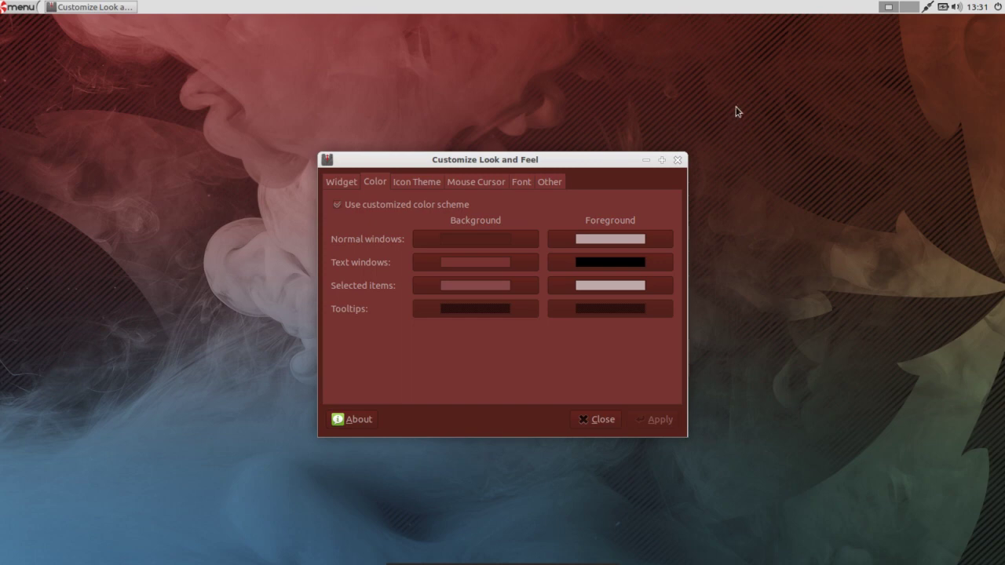
left_click_drag(471, 163, 430, 140)
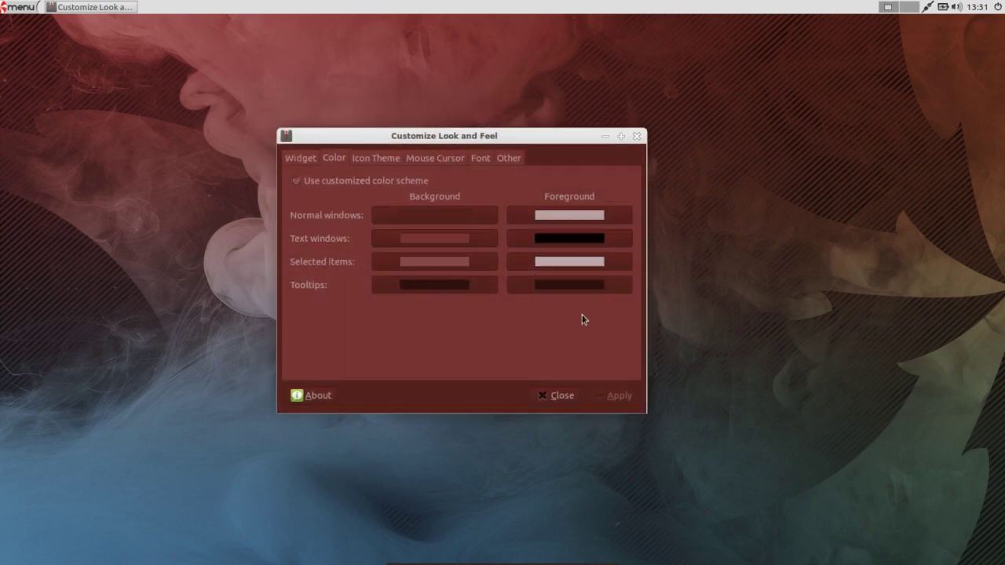
left_click(563, 397)
- Open the Peppermint Control Center, review its window manager, keyboard and pointer, shortcut, desktop effects and advanced settings, and close it
left_click(12, 9)
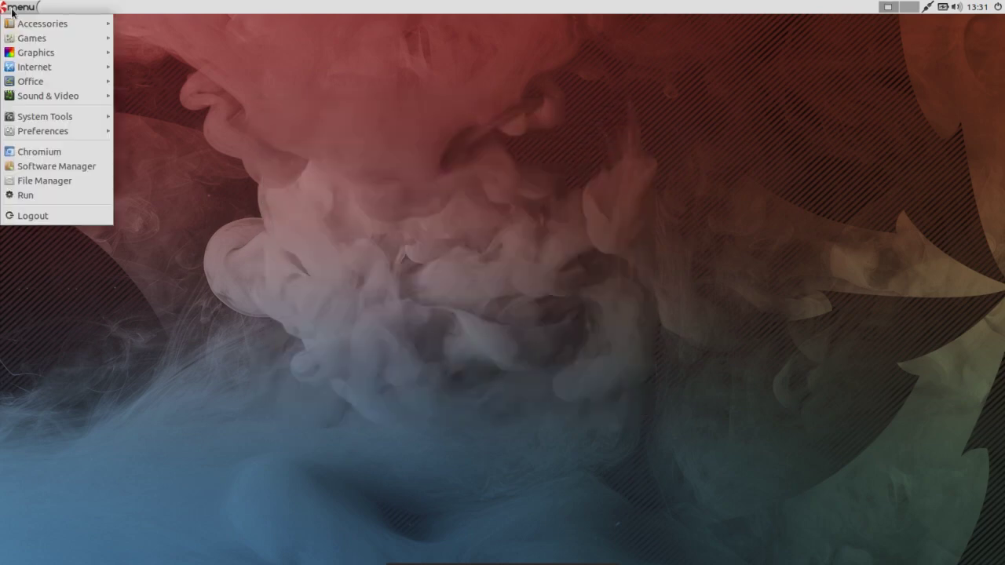
mouse_move(59, 131)
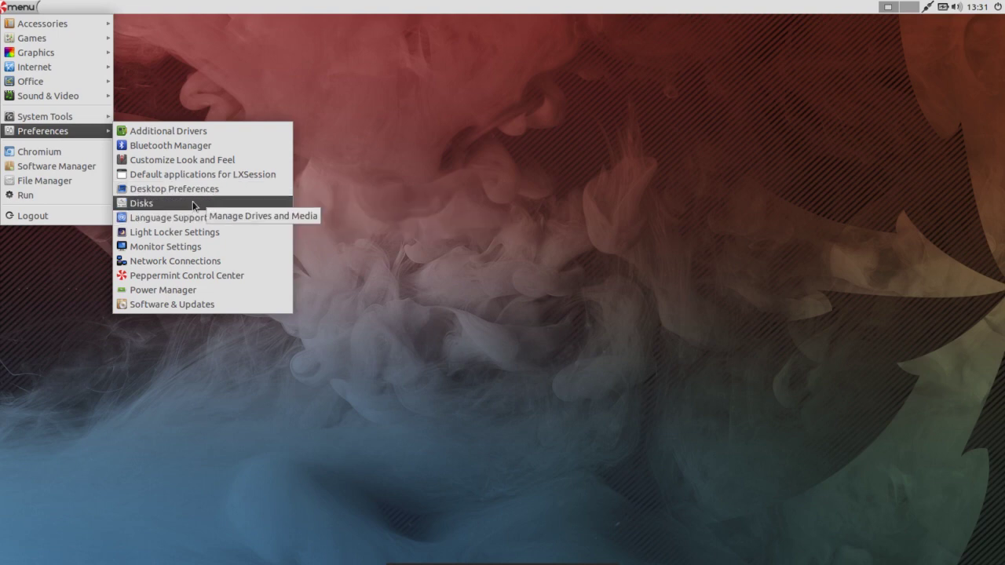
left_click(201, 279)
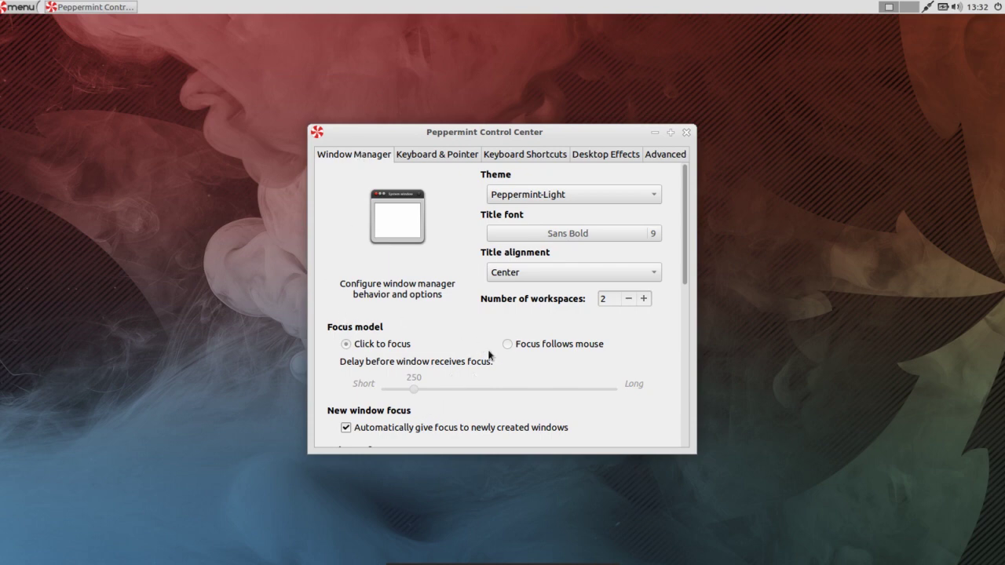
left_click_drag(687, 229, 688, 89)
left_click(466, 157)
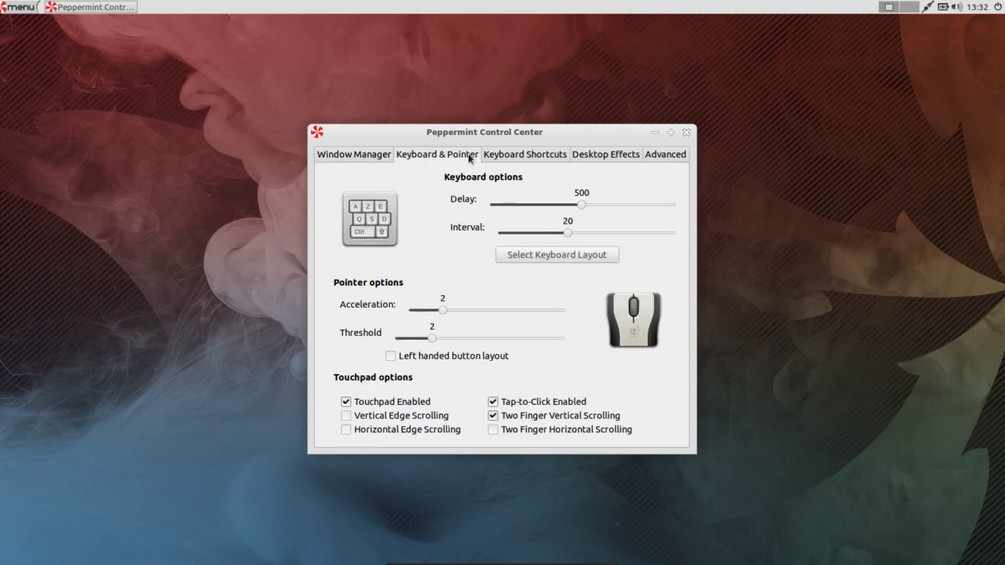
left_click(519, 155)
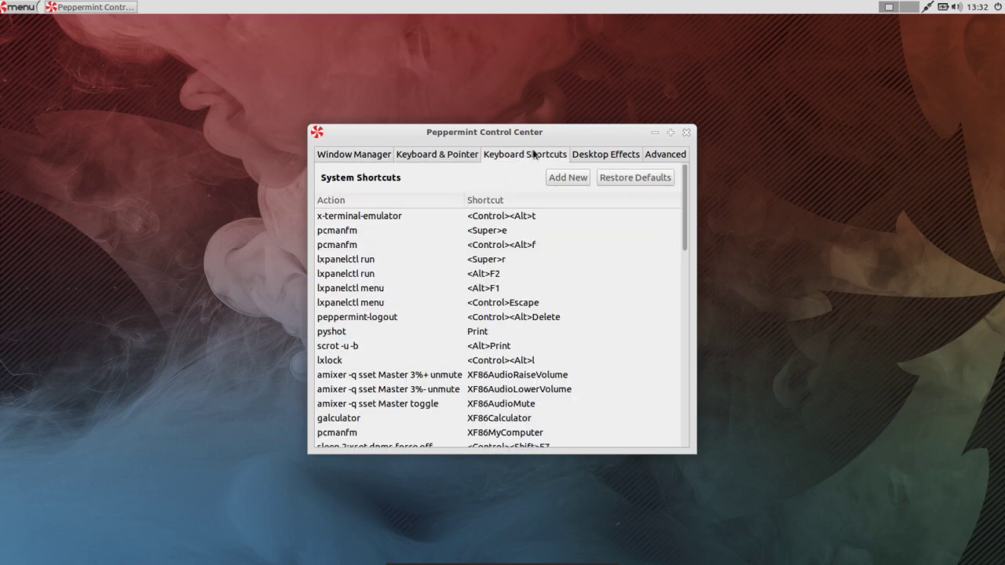
left_click(581, 161)
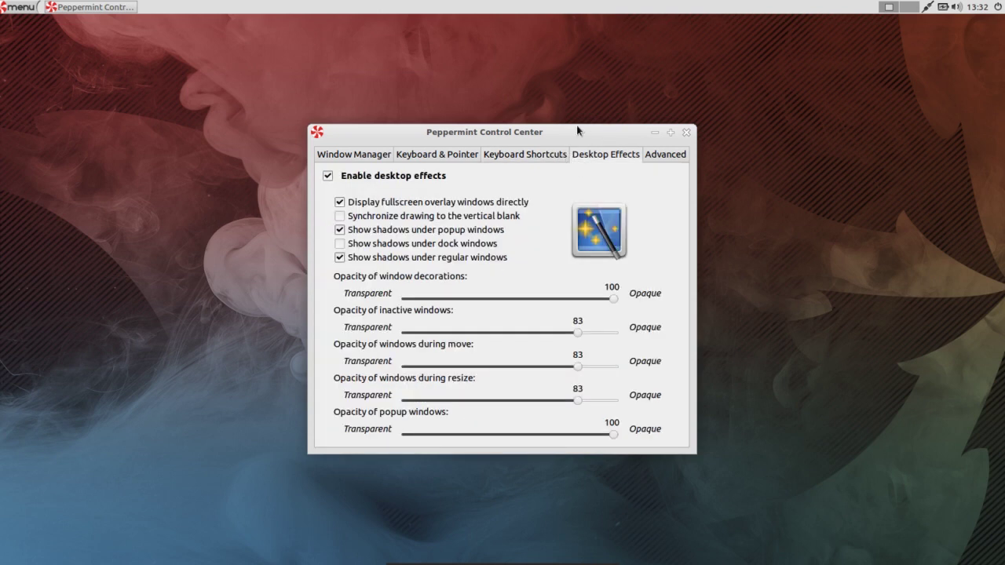
left_click_drag(569, 132, 471, 134)
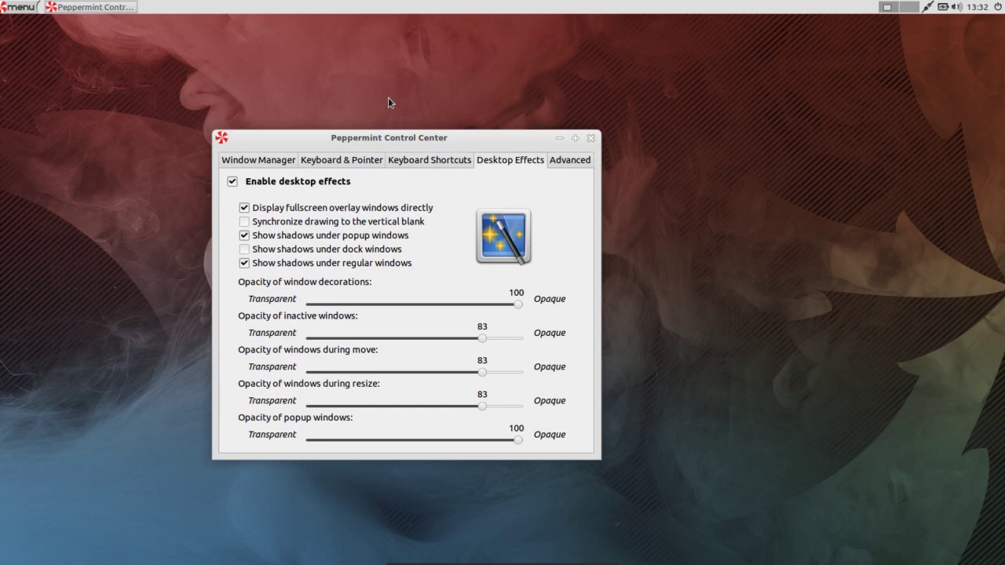
left_click(554, 162)
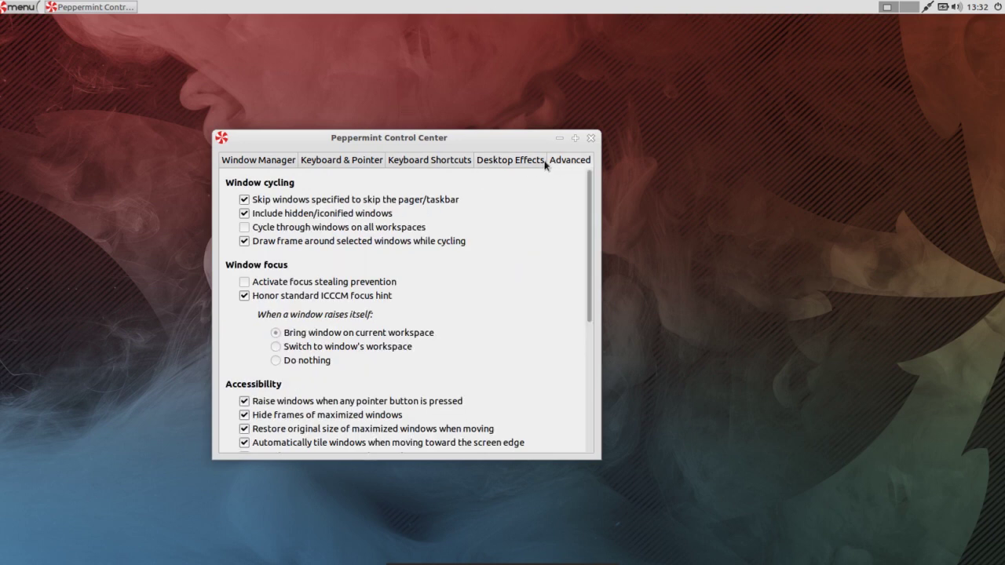
left_click(592, 139)
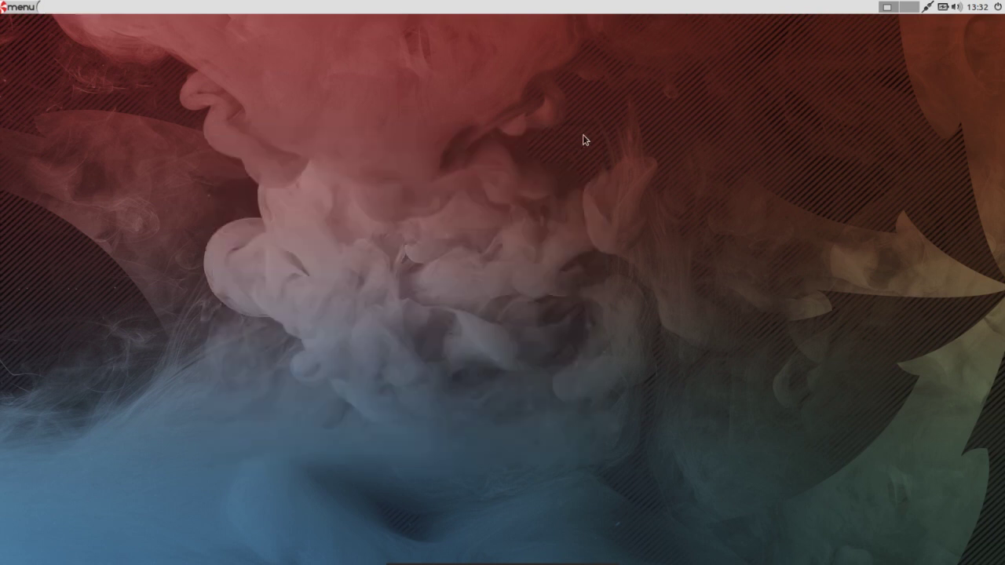
- Open the Desktop Preferences, preview the supplied wallpapers, and set Peppermint.jpg as the desktop wallpaper
right_click(462, 128)
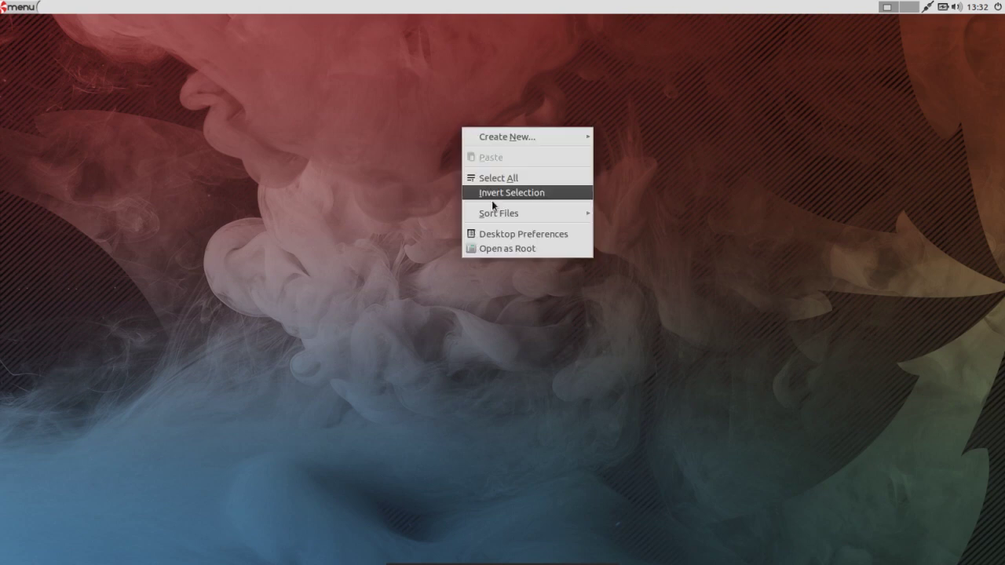
left_click(487, 236)
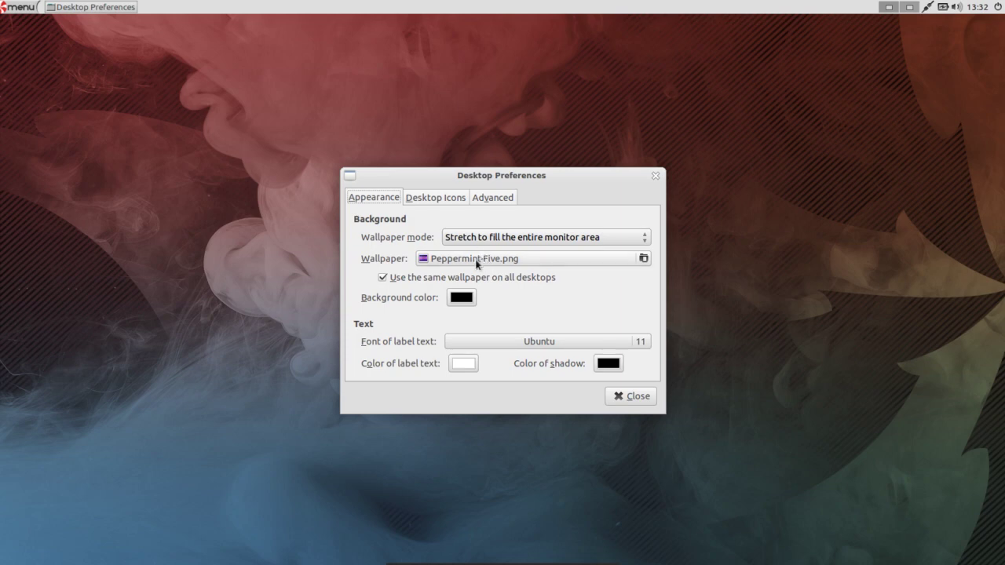
left_click(477, 260)
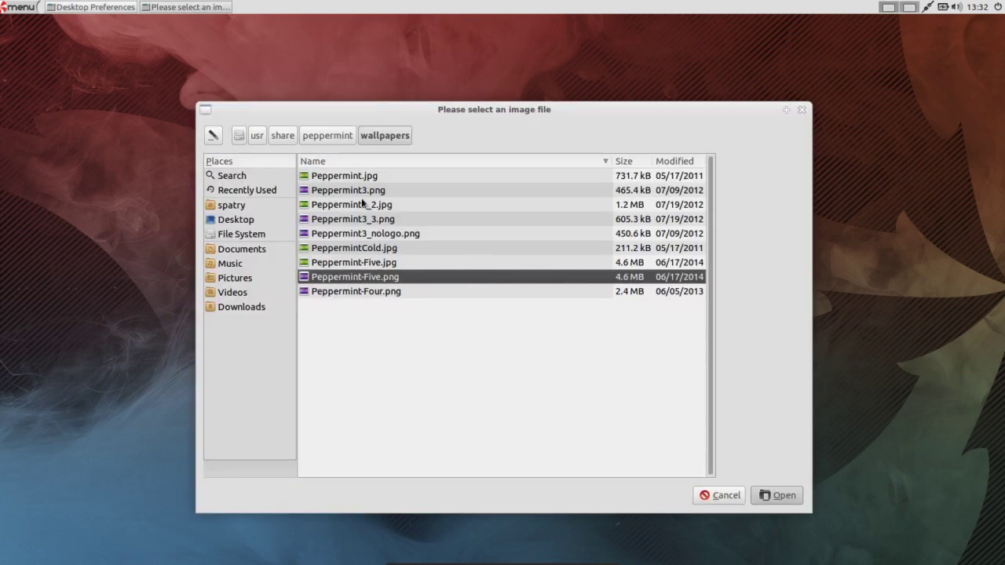
left_click(364, 177)
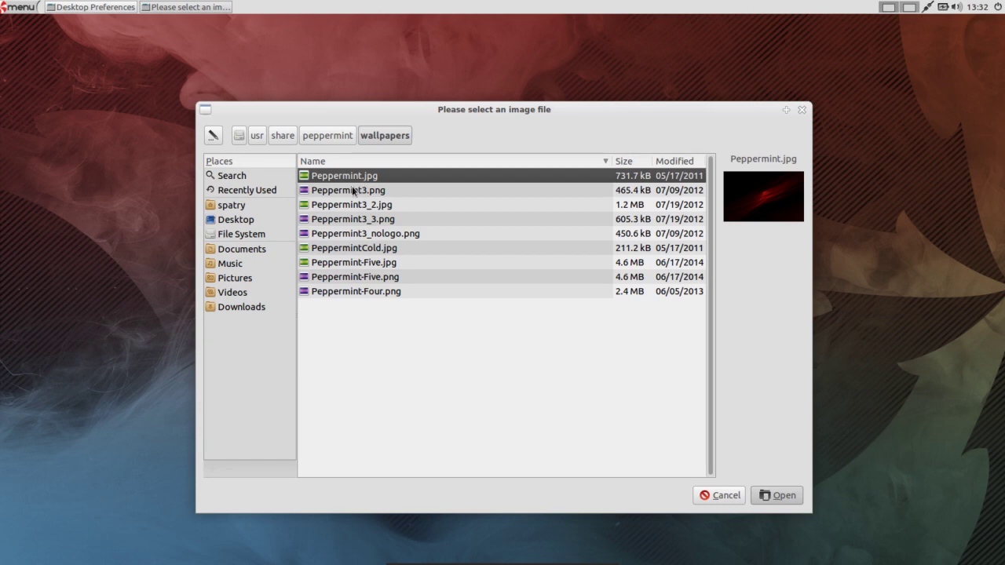
left_click(357, 193)
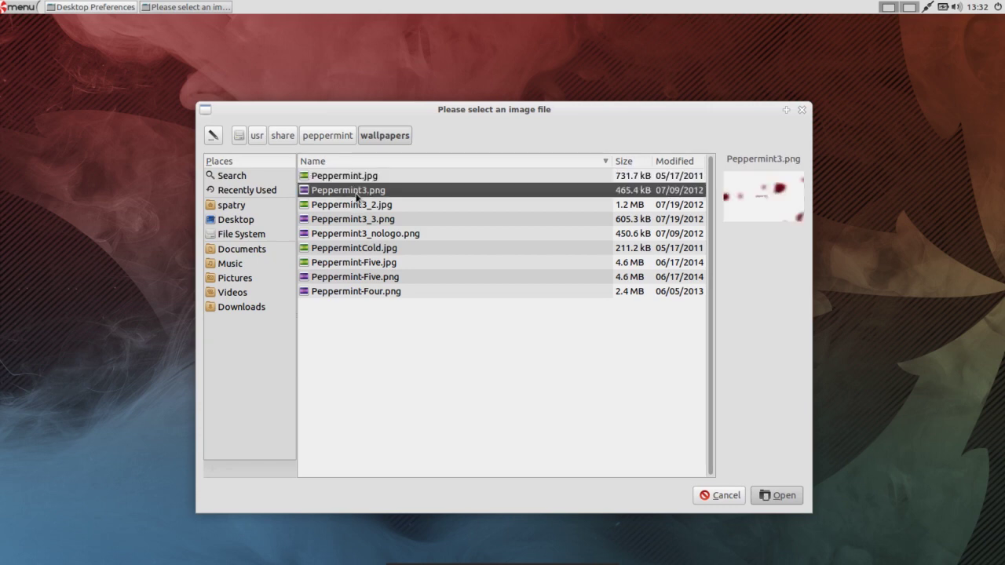
left_click(375, 177)
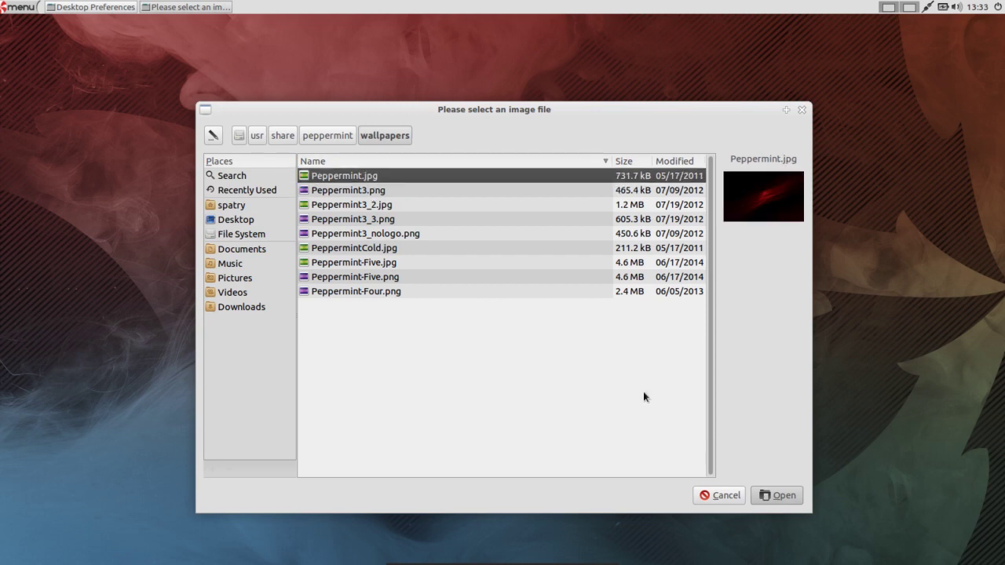
left_click(780, 493)
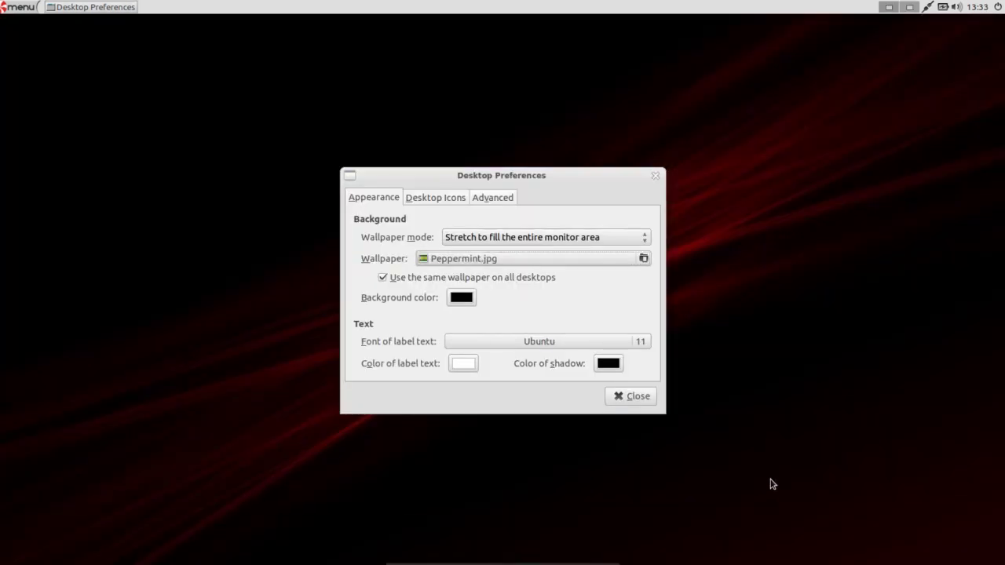
- Try showing the Documents folder, Trash Can and connected volumes on the desktop, and turn all three options off again
left_click_drag(523, 173, 523, 143)
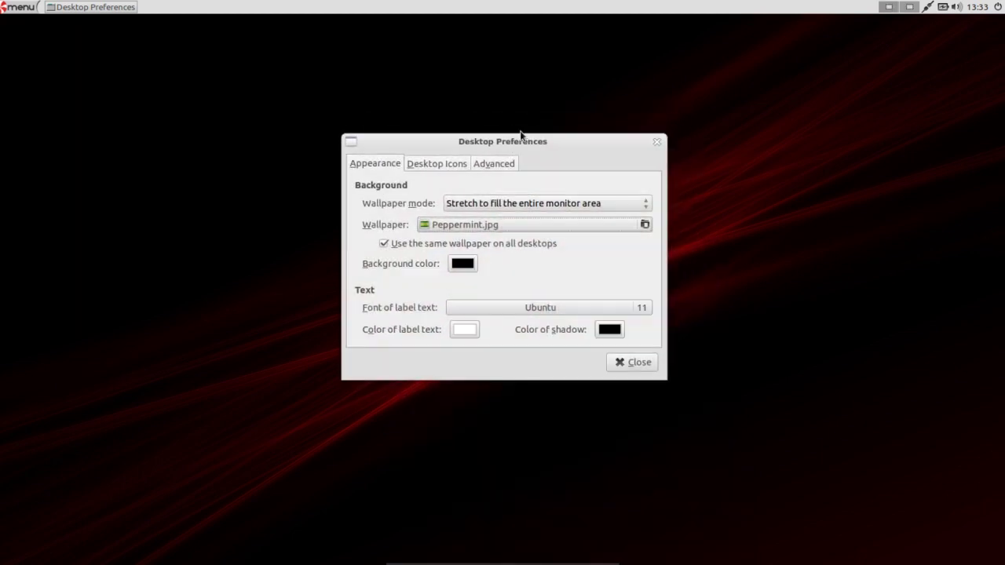
left_click(452, 164)
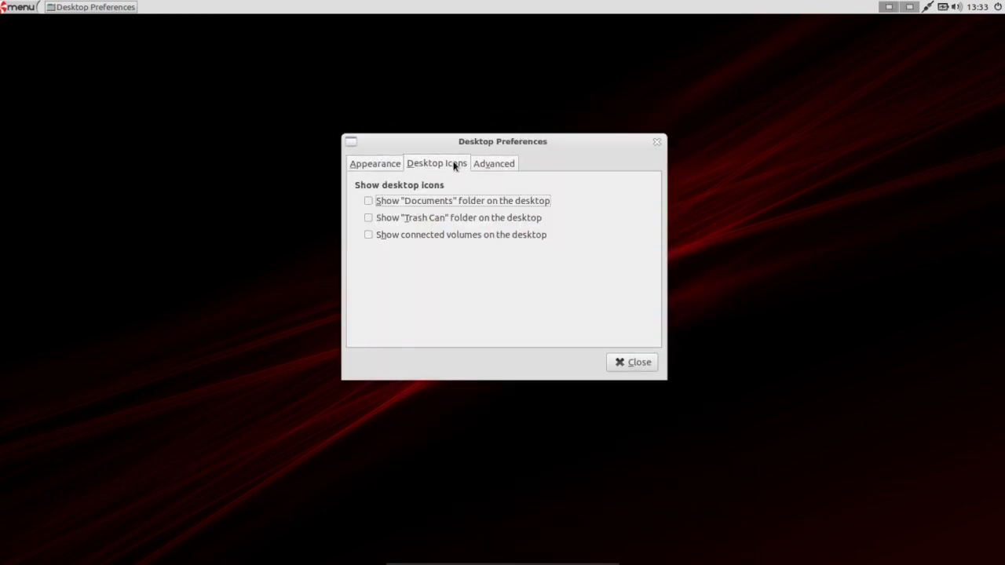
left_click(370, 206)
left_click(368, 215)
left_click(367, 236)
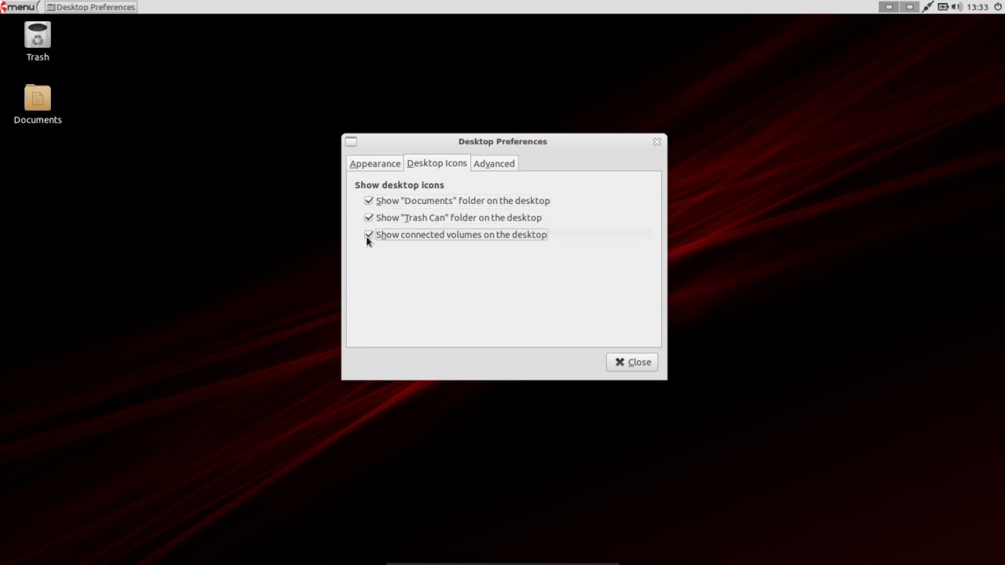
left_click(367, 236)
left_click(368, 218)
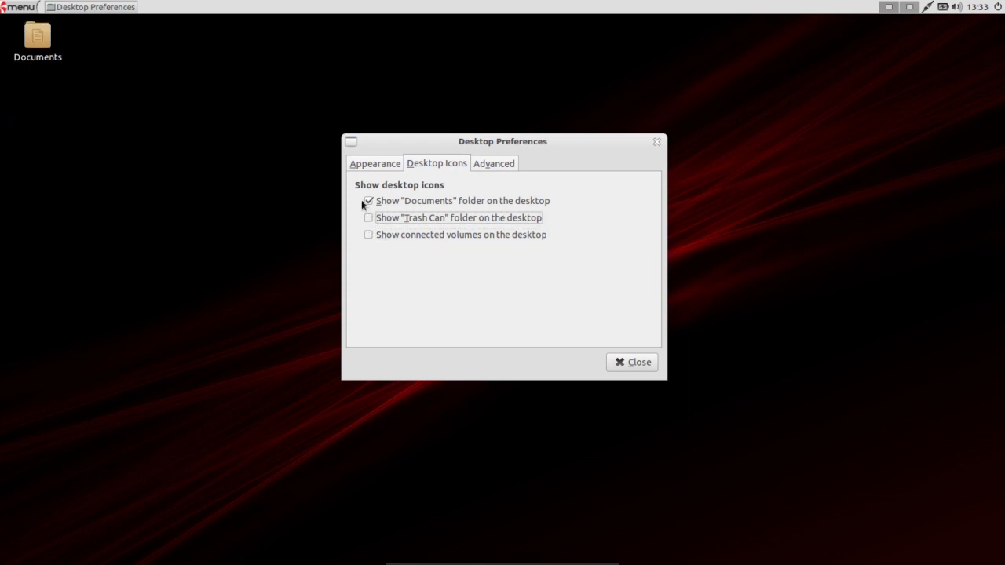
left_click(363, 201)
- View the advanced desktop options and close the Desktop Preferences
left_click(487, 160)
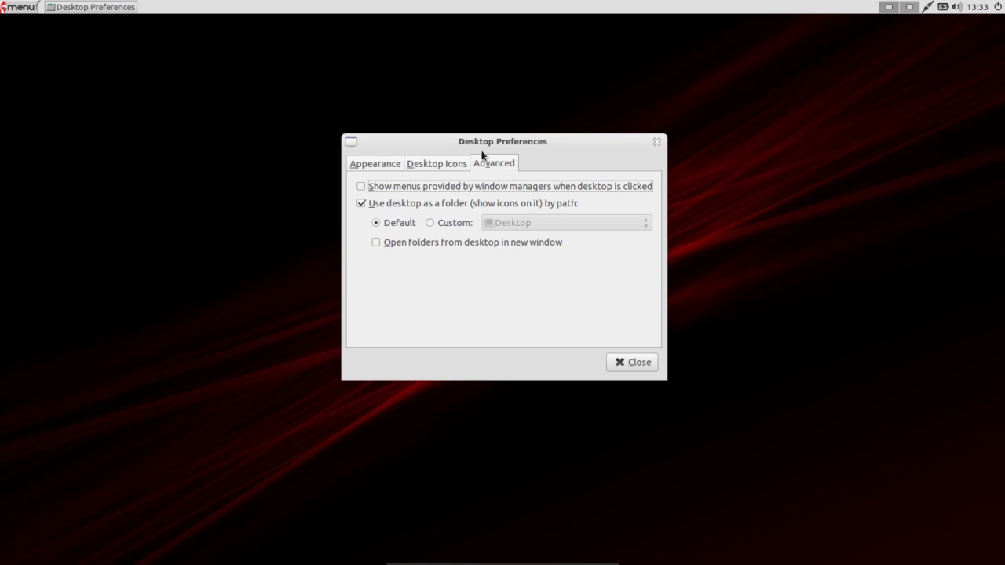
left_click(637, 362)
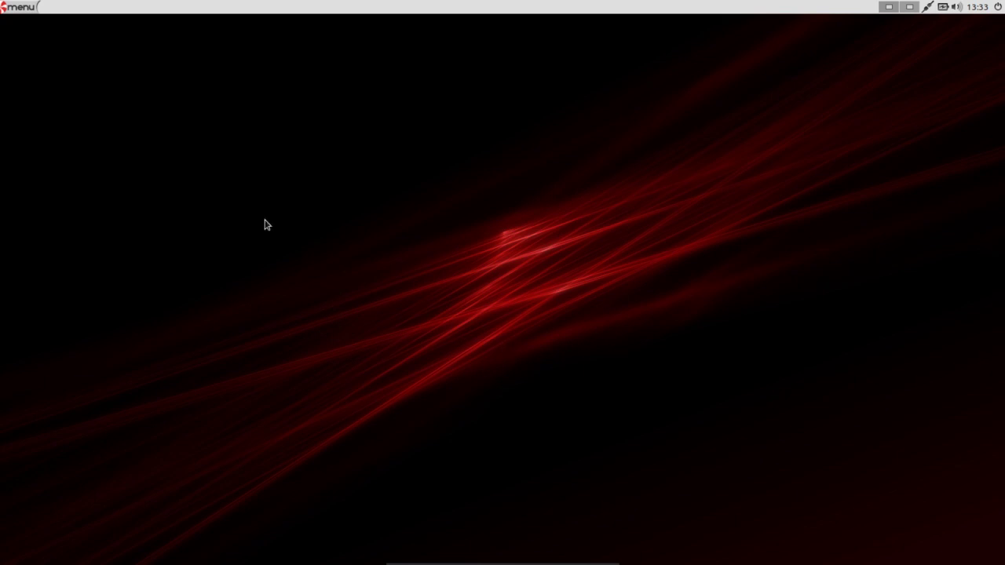
left_click(22, 8)
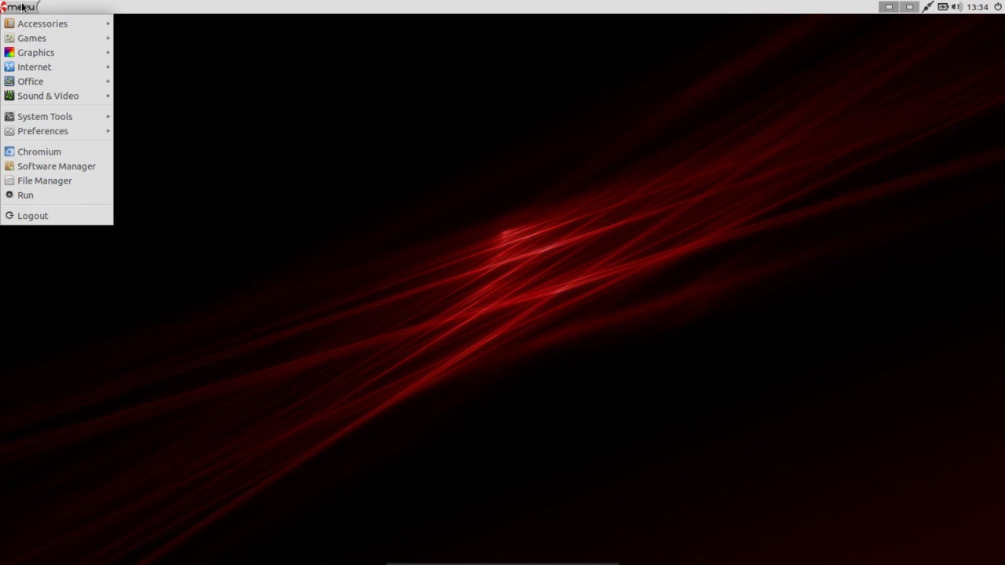
left_click(300, 91)
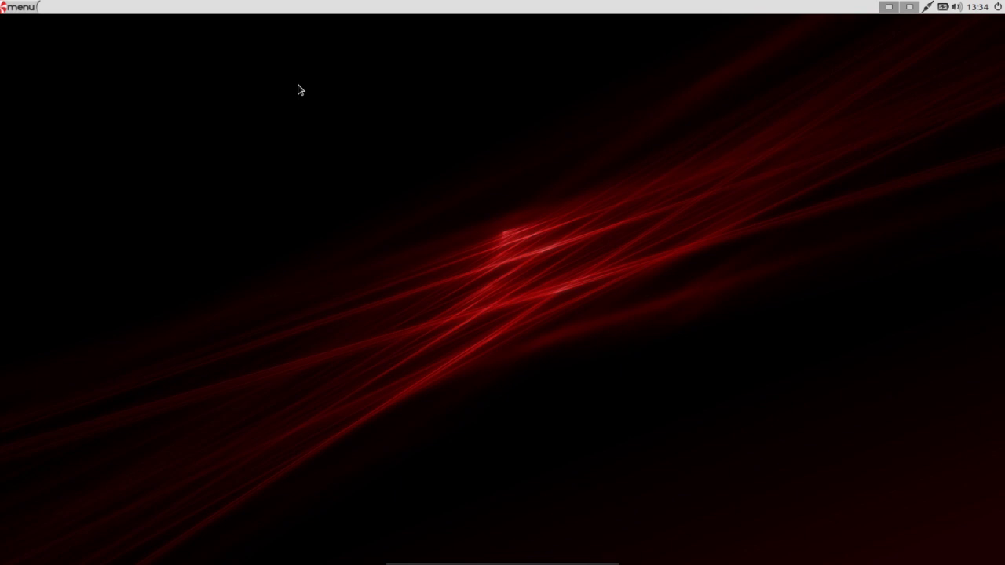